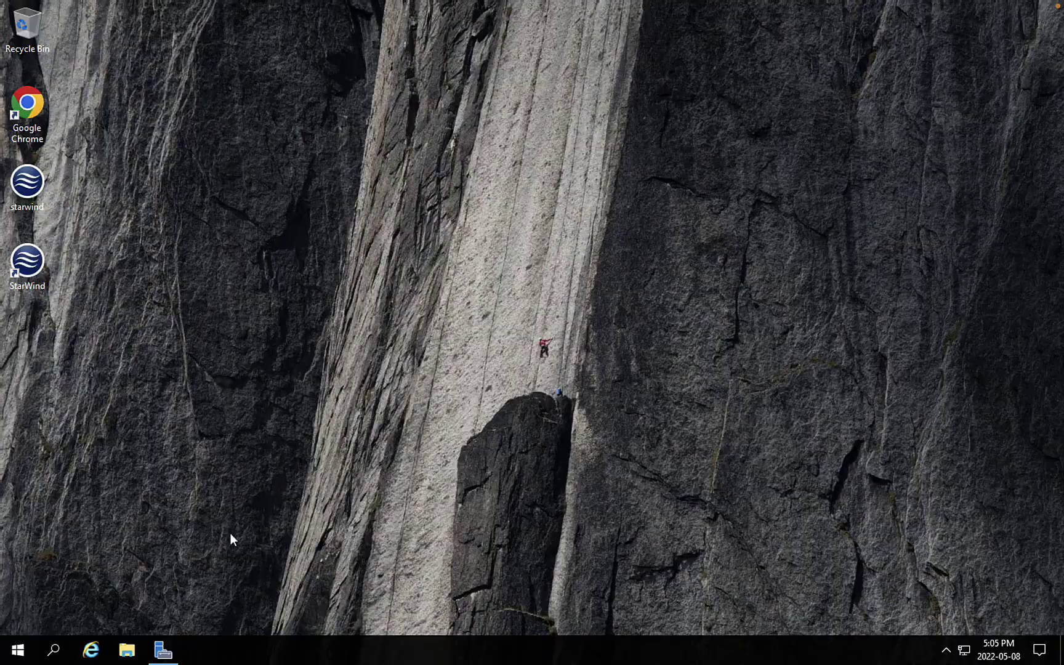
# Step: In Server Manager, start adding roles and features with FTPSRV2016 from the server pool as the destination server
pyautogui.click(163, 650)
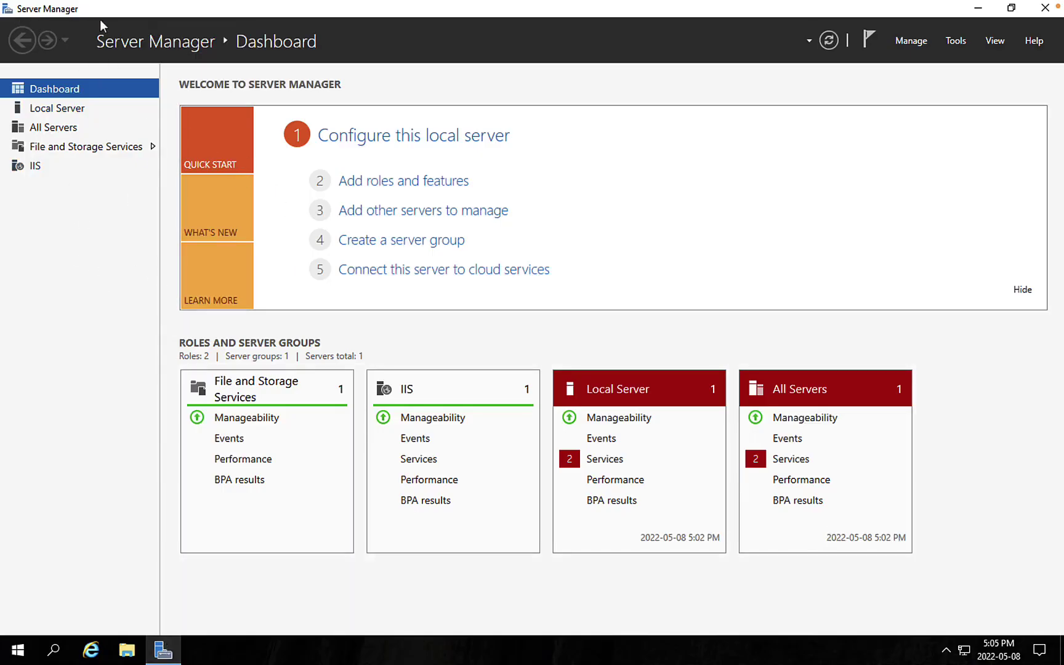
pyautogui.click(416, 182)
pyautogui.click(495, 493)
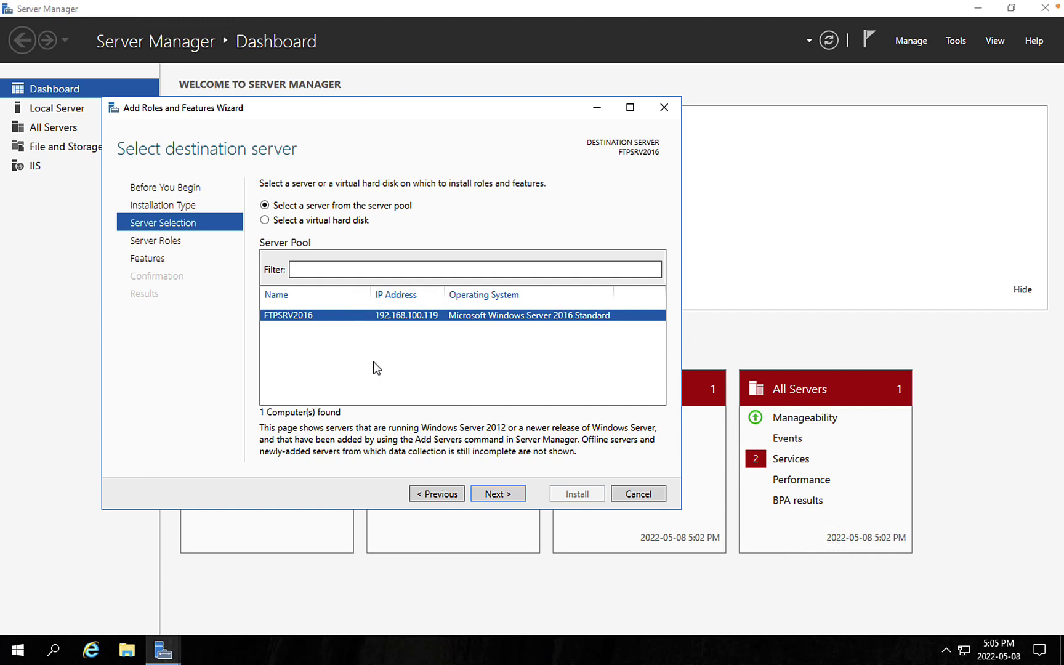
pyautogui.click(508, 496)
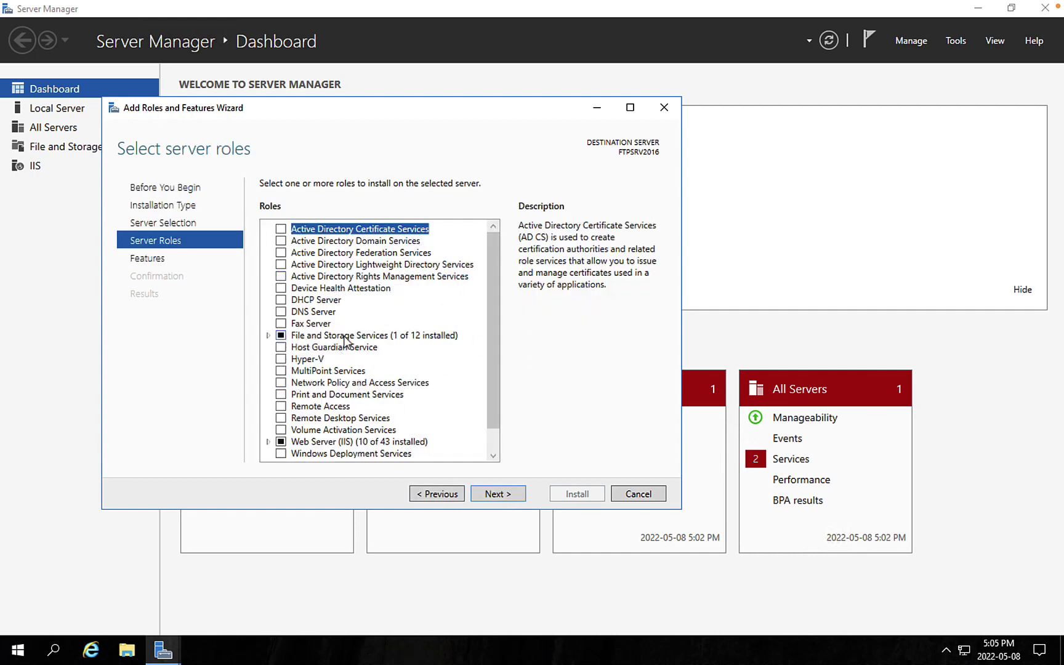
# Step: Select the iSCSI Target Server role under File and iSCSI Services, including its required features and management tools
pyautogui.click(265, 337)
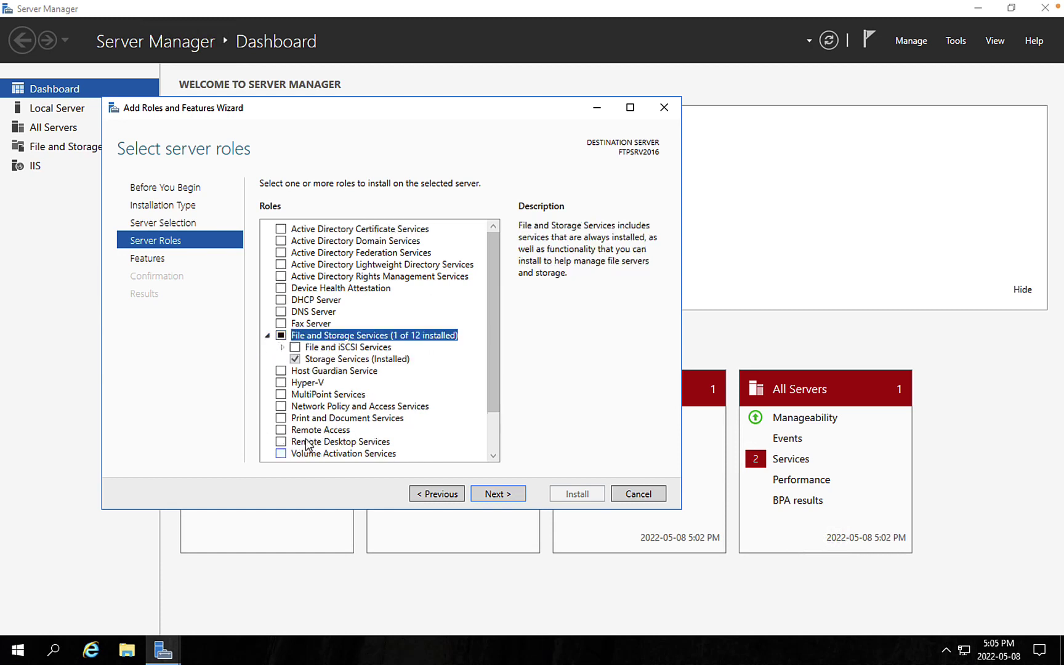
pyautogui.click(281, 347)
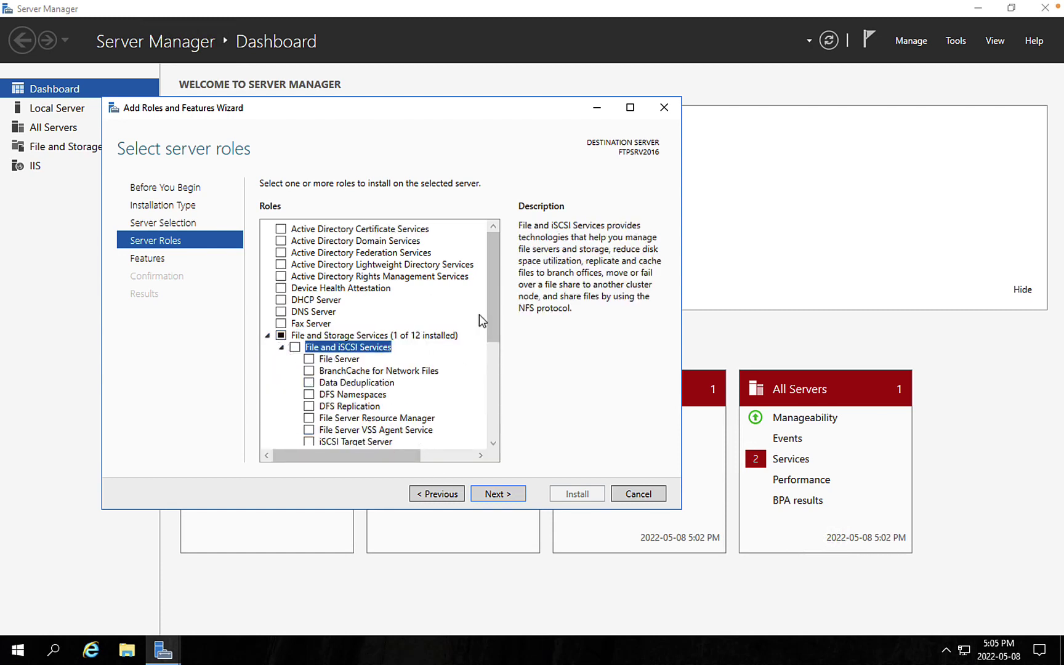
pyautogui.moveTo(493, 314); pyautogui.dragTo(493, 389)
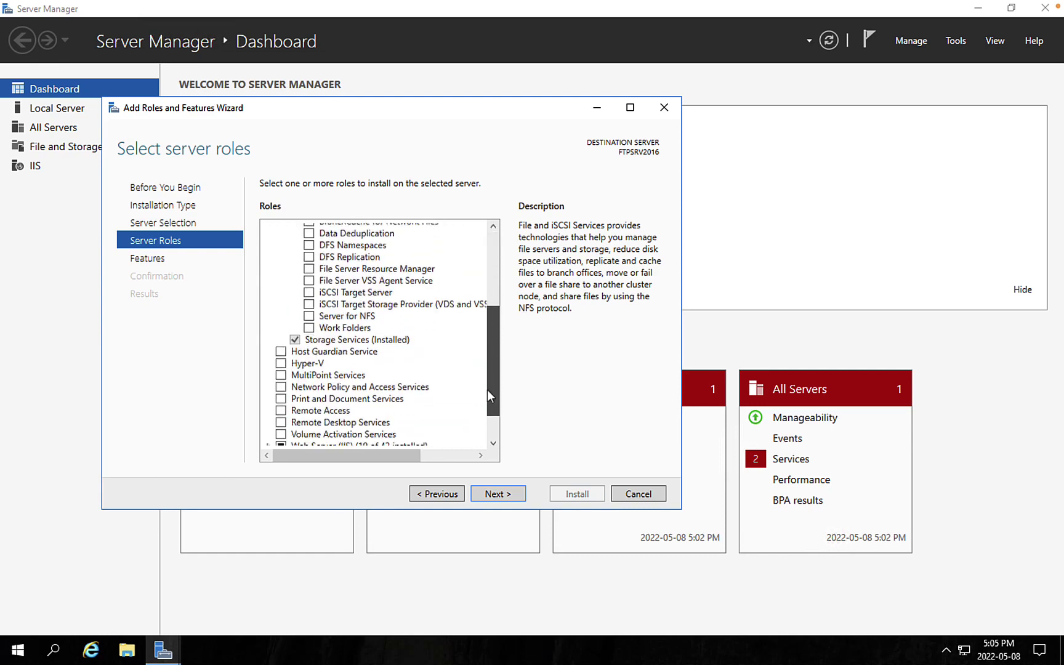
pyautogui.click(308, 292)
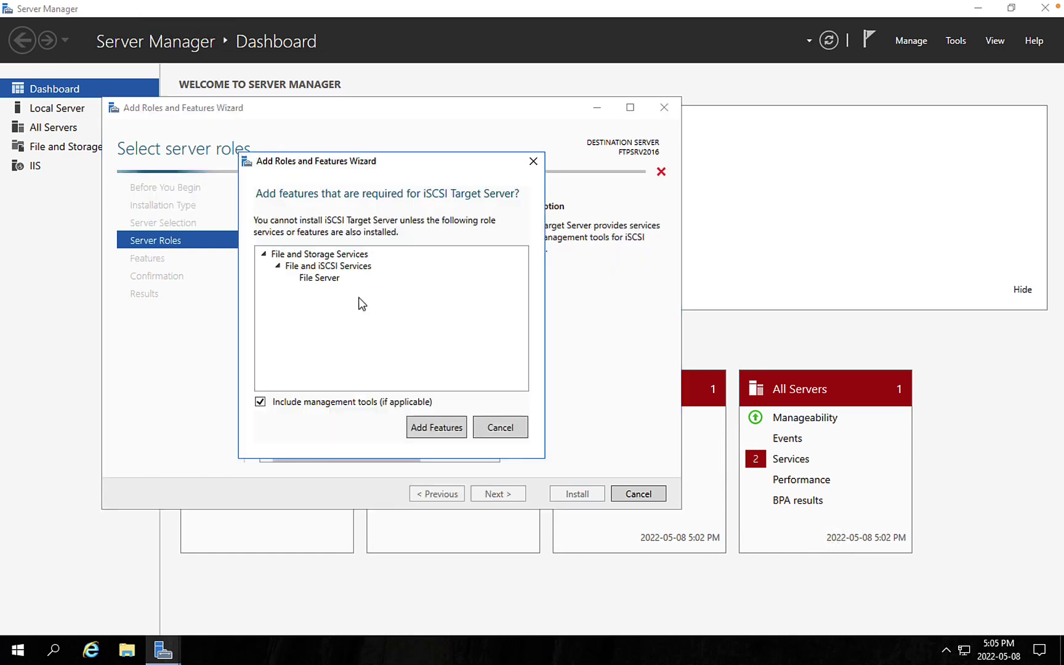
pyautogui.click(430, 427)
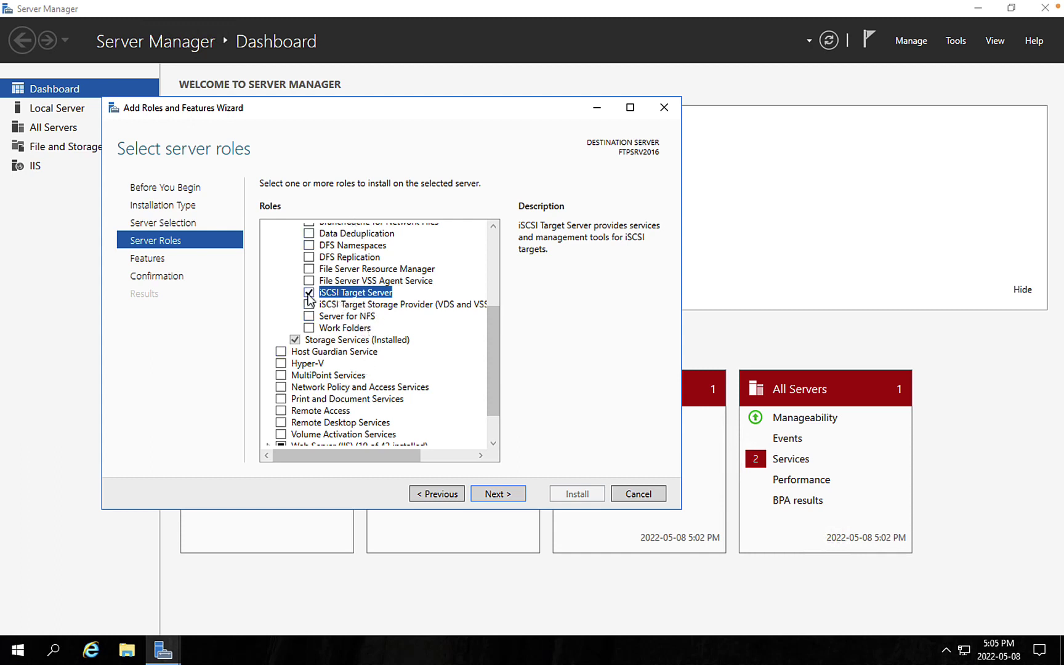
# Step: Install the selected role without extra features, allowing the destination server to restart automatically if required
pyautogui.click(513, 494)
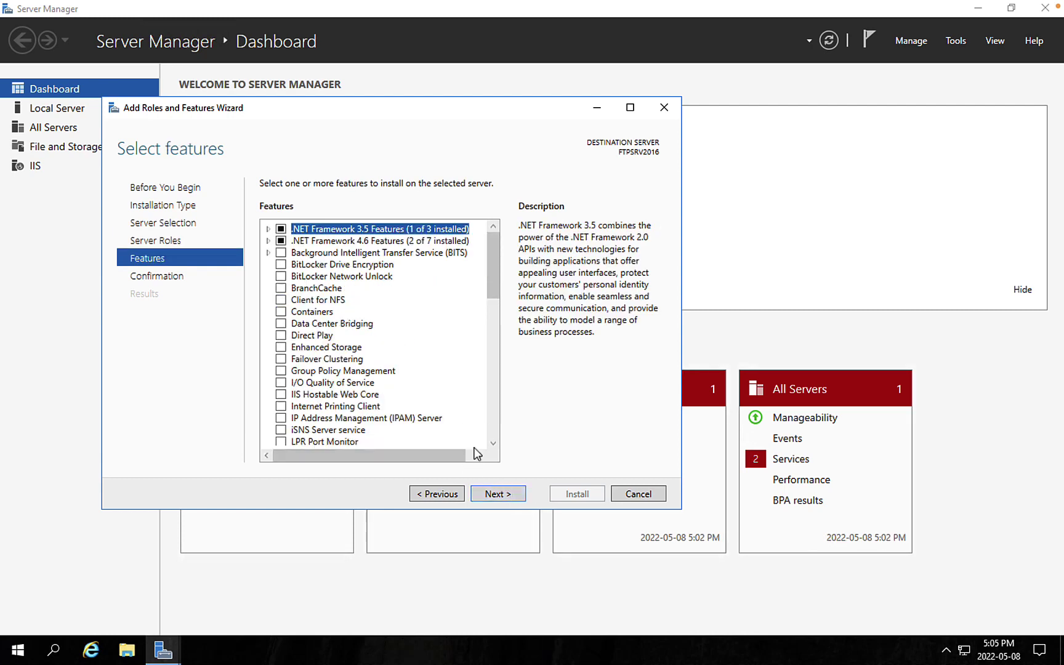
pyautogui.click(499, 494)
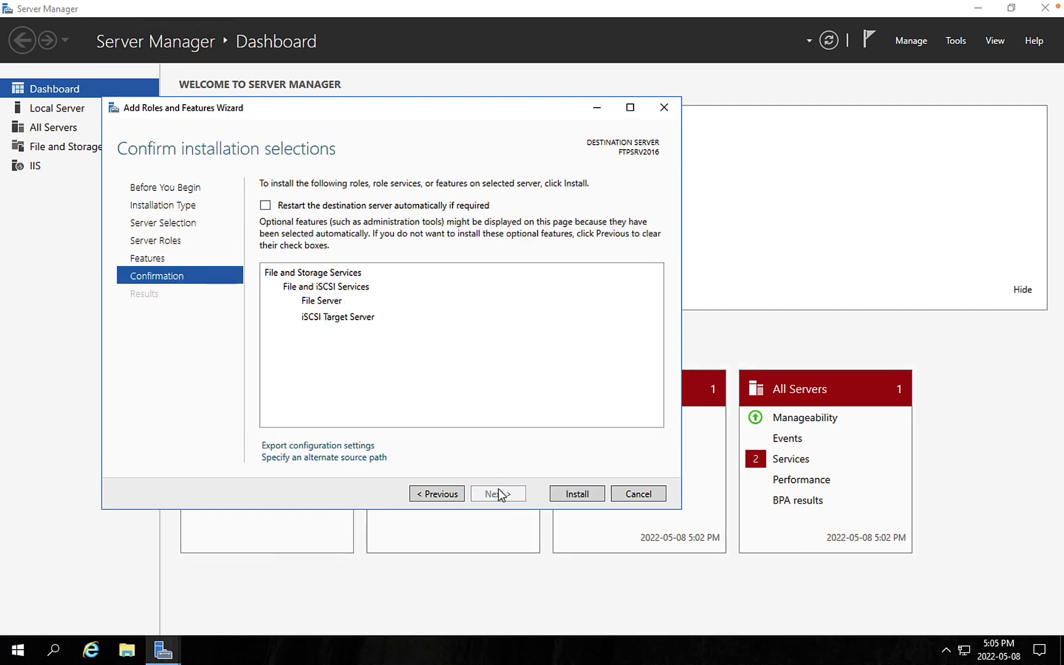
pyautogui.click(343, 207)
pyautogui.click(582, 378)
pyautogui.click(576, 494)
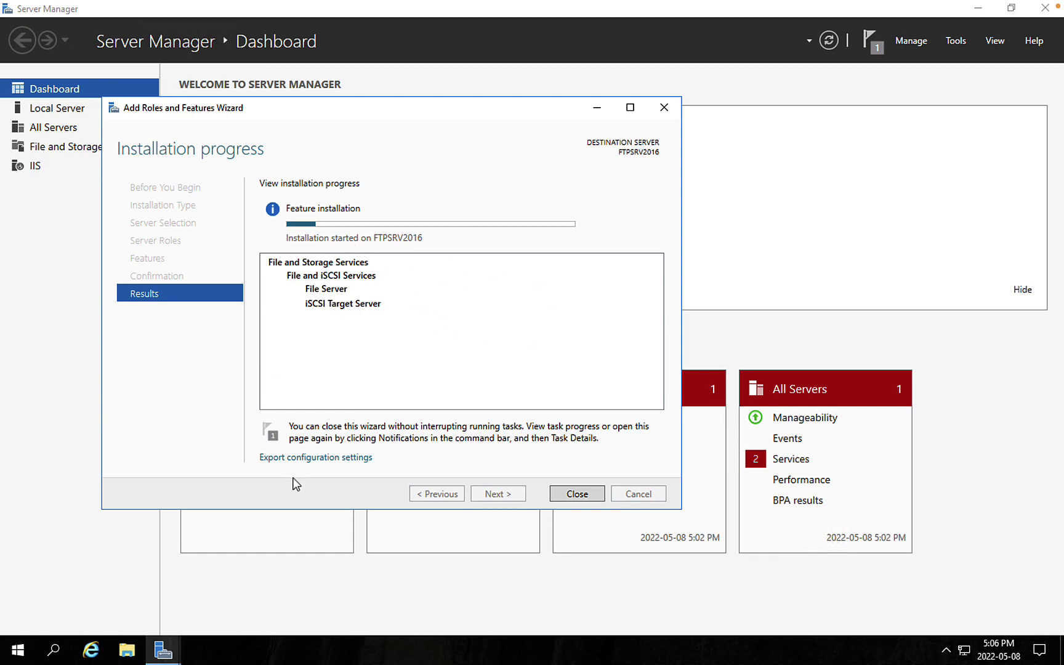
# Step: In File Explorer, create a folder named vImages at the root of the C: drive and minimize the window
pyautogui.click(127, 650)
pyautogui.click(155, 286)
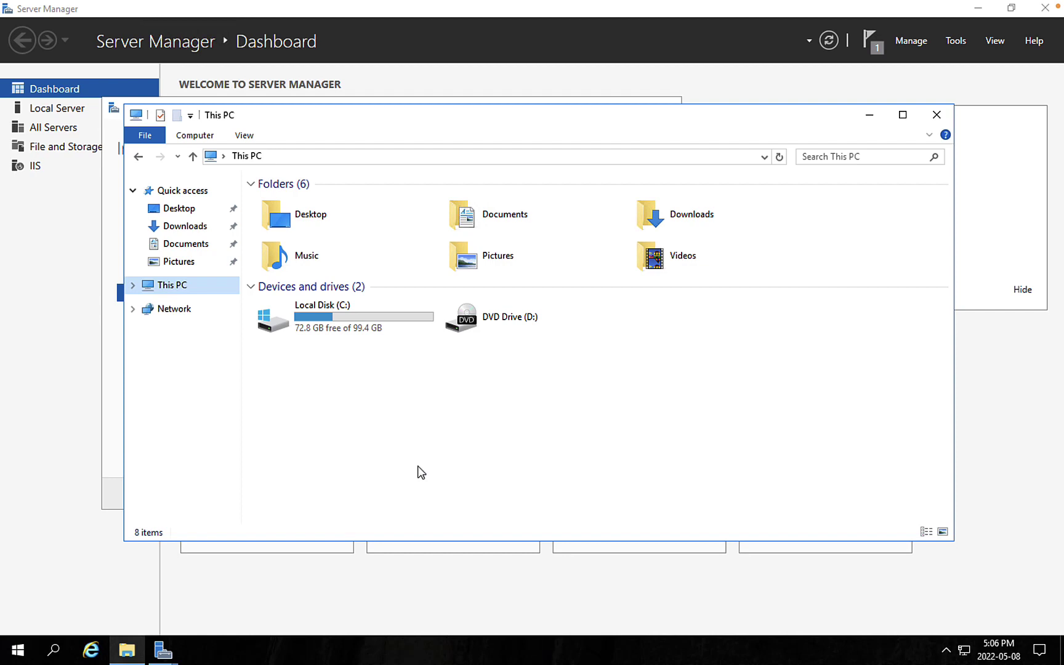
pyautogui.doubleClick(299, 330)
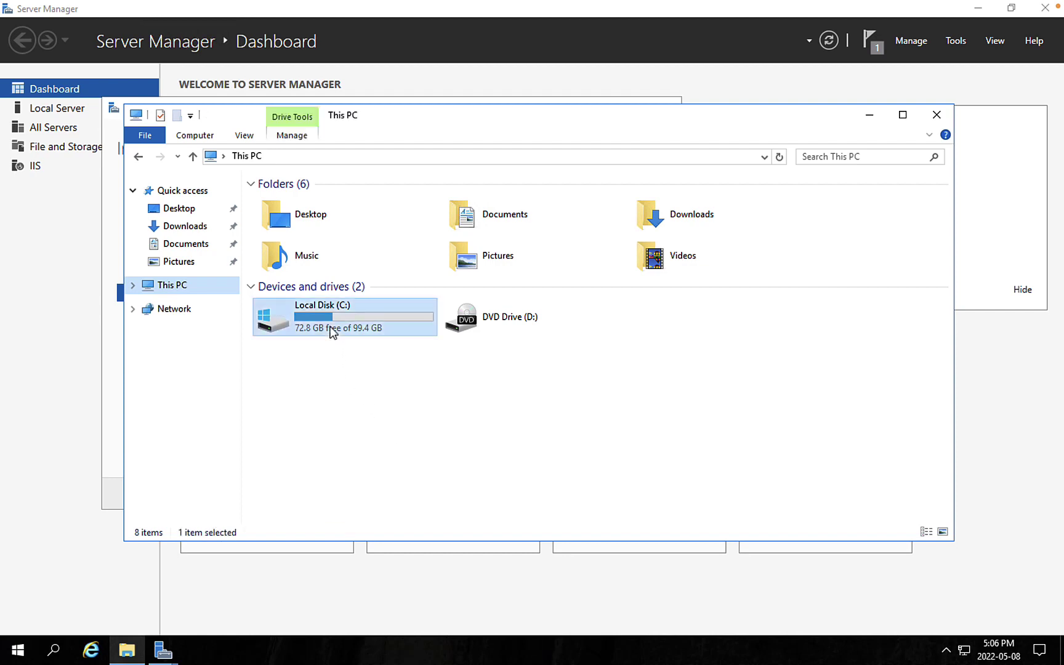
pyautogui.rightClick(322, 385)
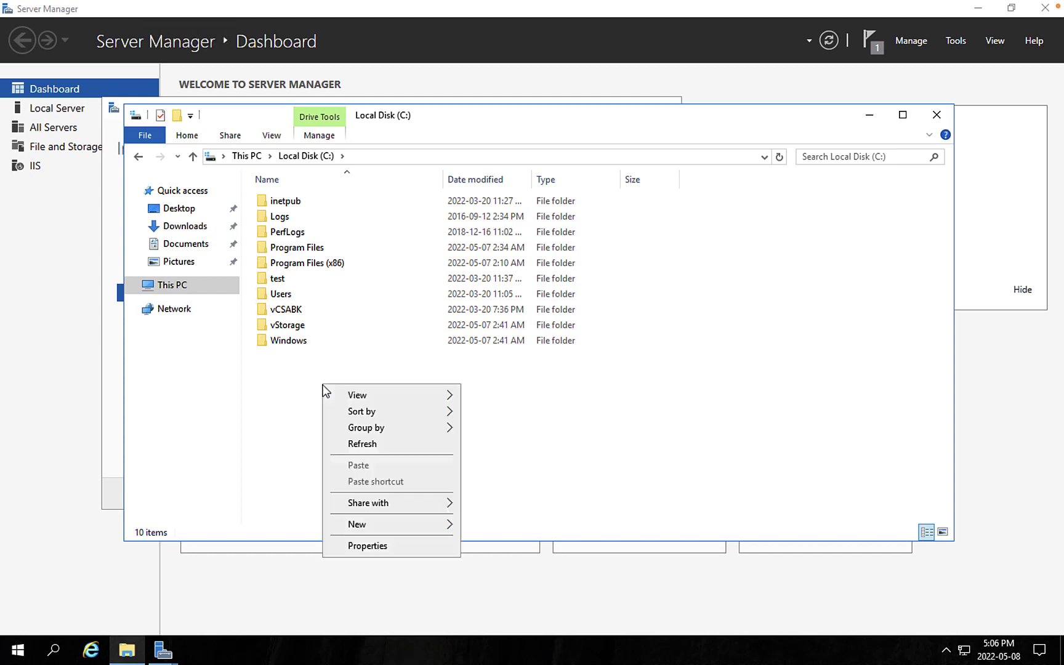
pyautogui.moveTo(390, 525)
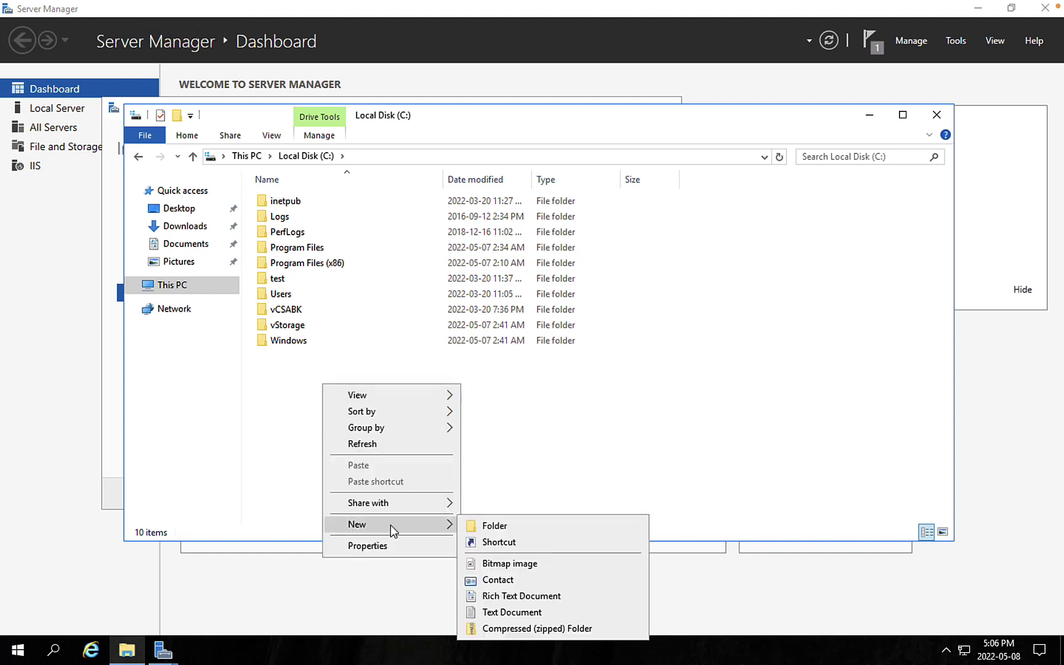
pyautogui.click(500, 526)
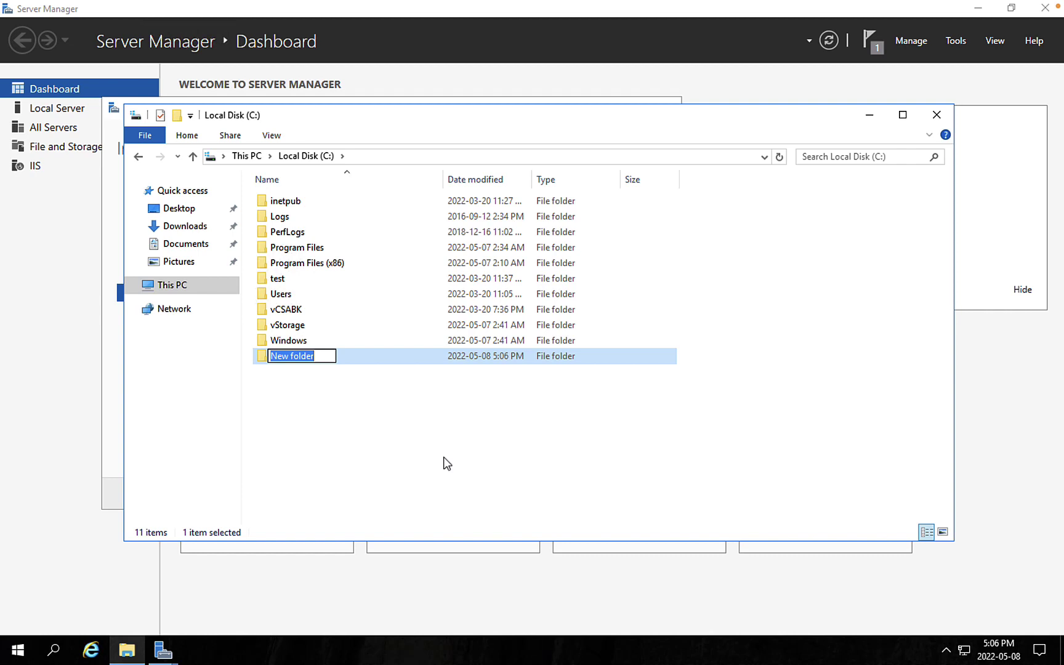
pyautogui.write('vlm')
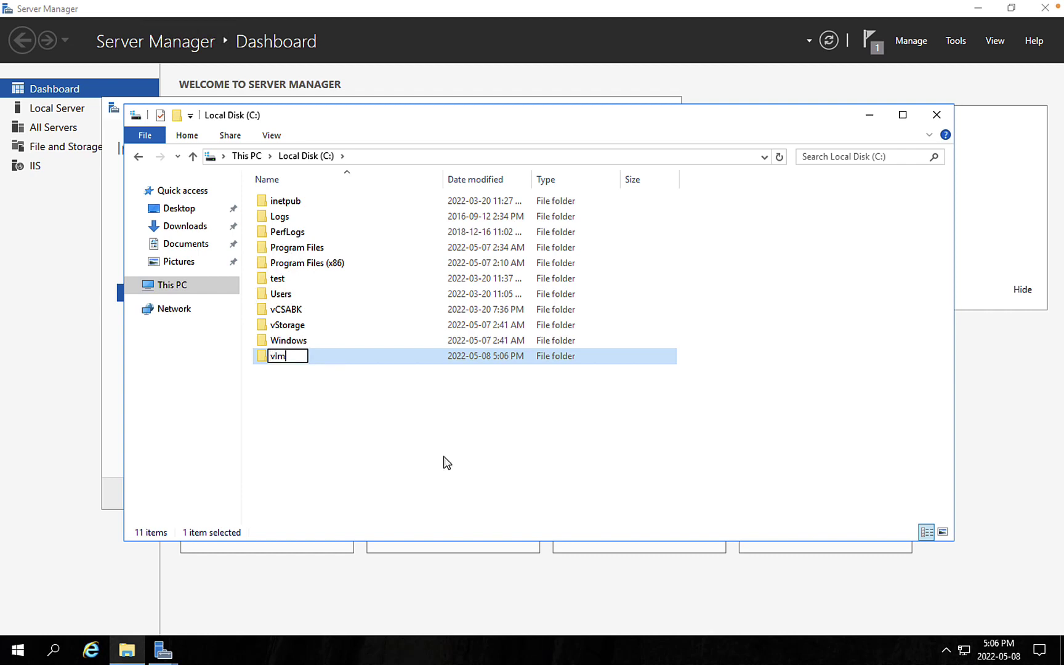
pyautogui.write('ages')
pyautogui.click(294, 409)
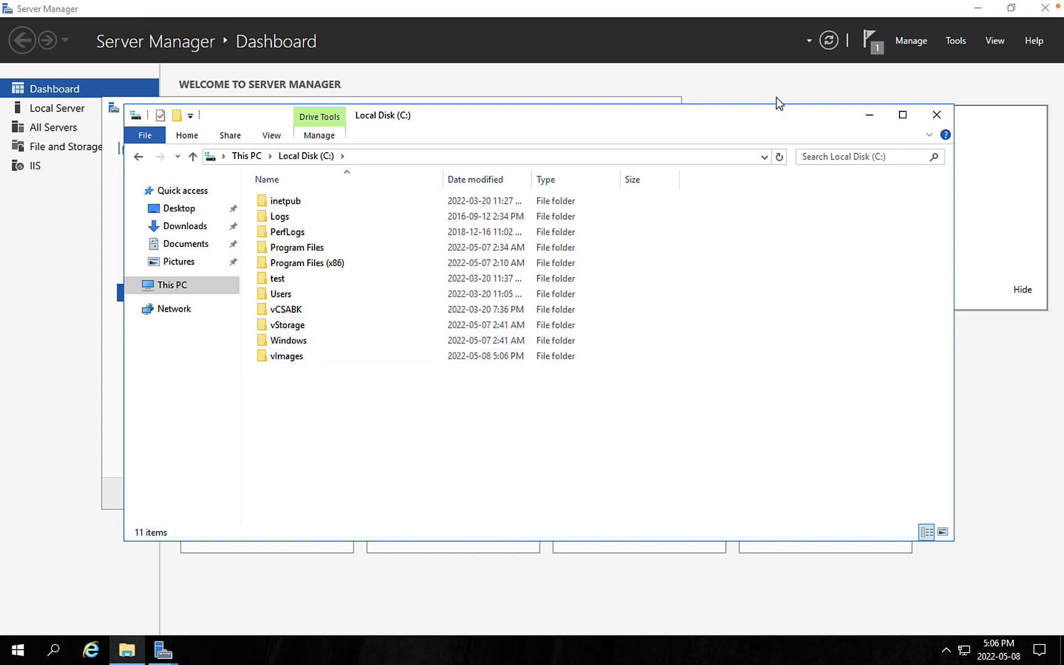
pyautogui.click(869, 115)
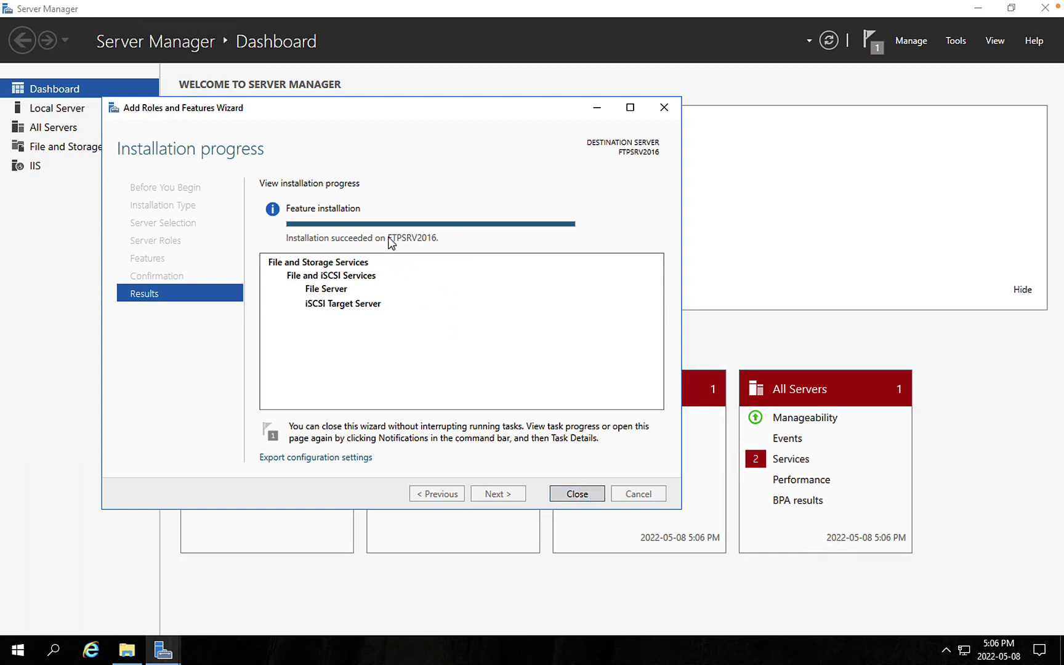
# Step: Close the role installation wizard and show the iSCSI page of File and Storage Services
pyautogui.click(567, 495)
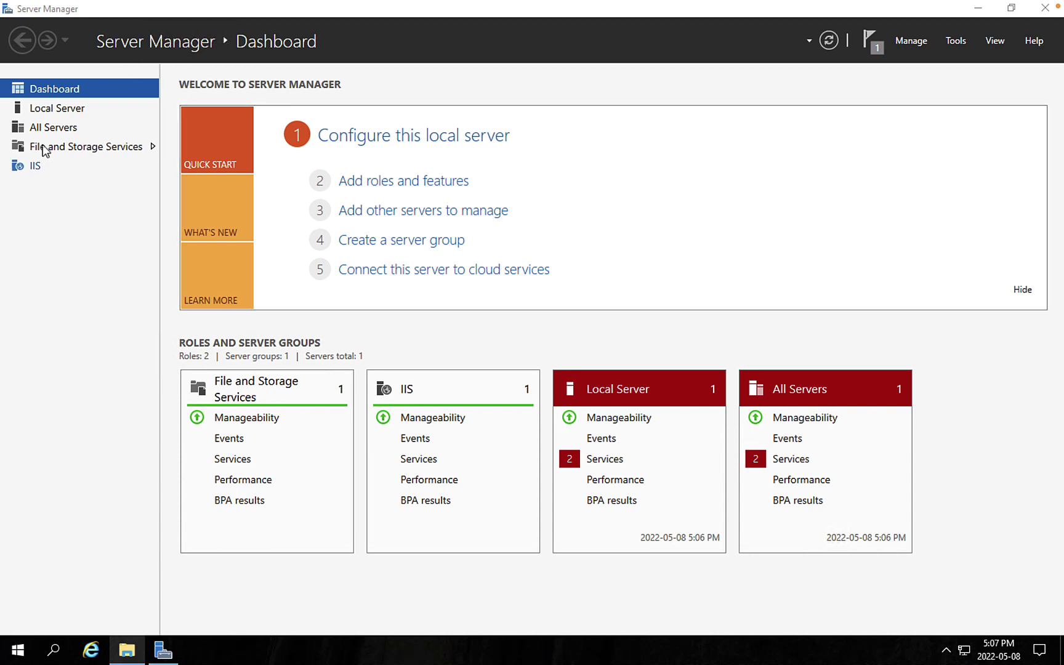
pyautogui.click(48, 109)
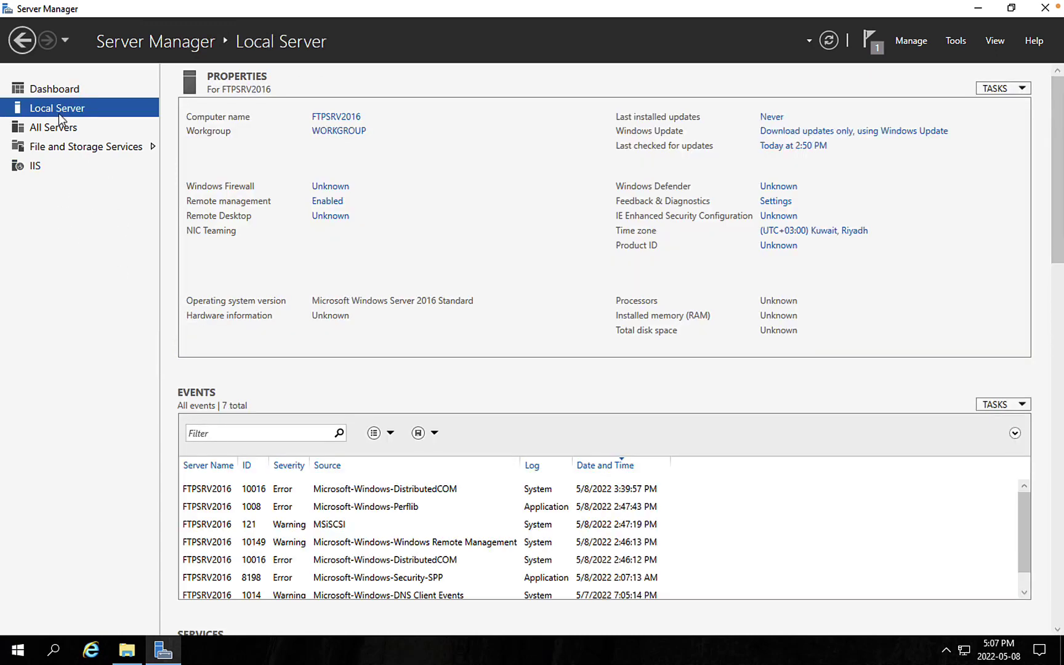
pyautogui.click(149, 149)
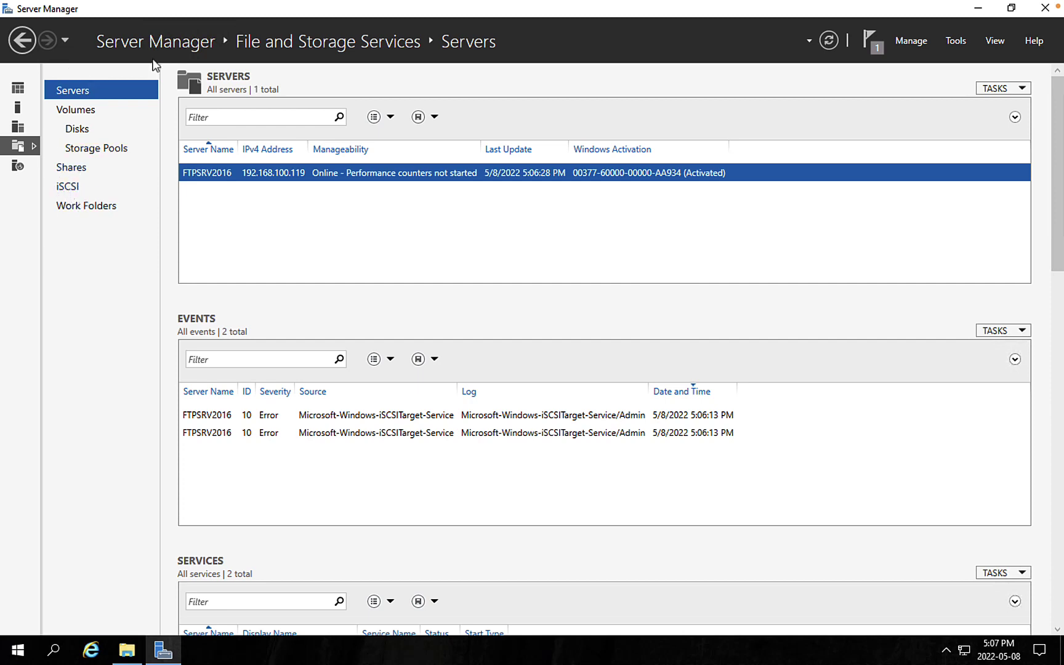
pyautogui.click(64, 187)
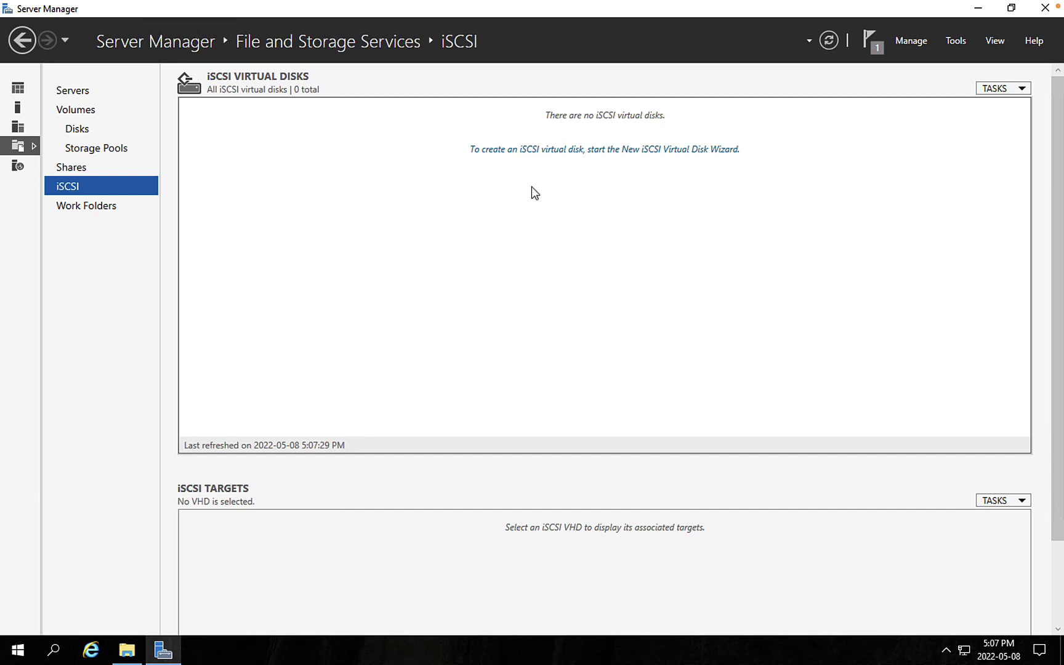
# Step: Start a new iSCSI virtual disk and set its storage location to the custom path C:\vimages
pyautogui.click(599, 152)
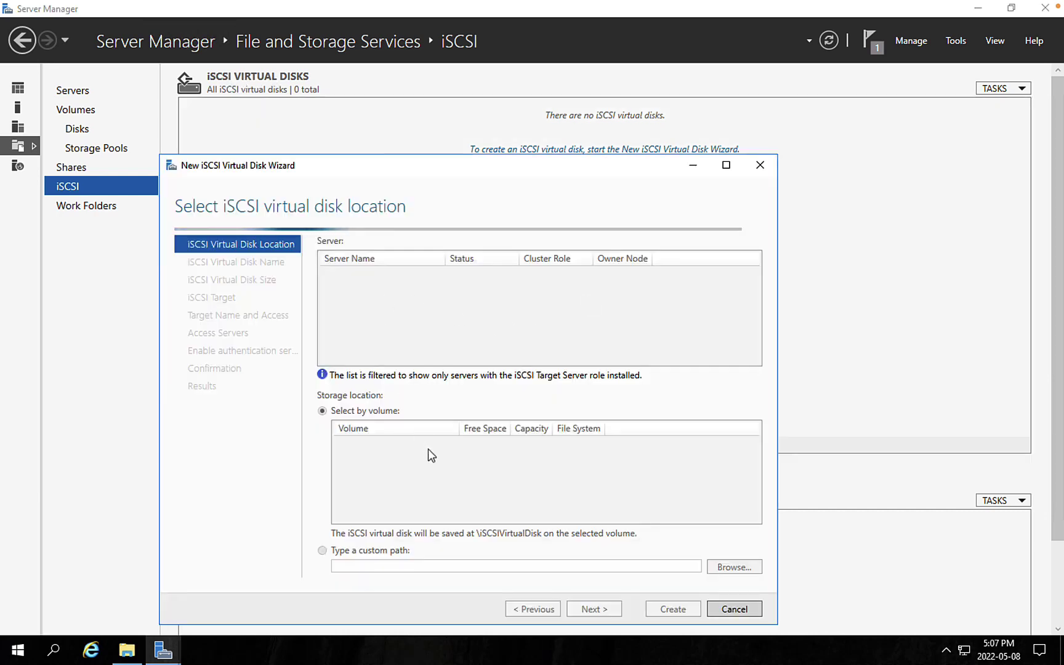
pyautogui.moveTo(577, 169); pyautogui.dragTo(609, 80)
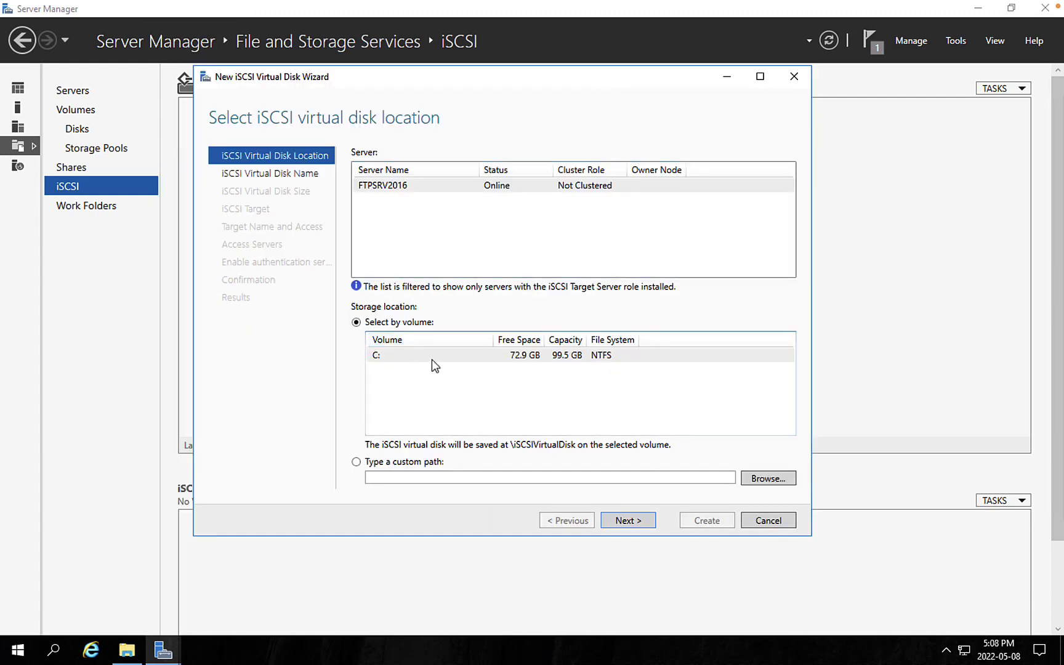
pyautogui.click(356, 462)
pyautogui.click(768, 479)
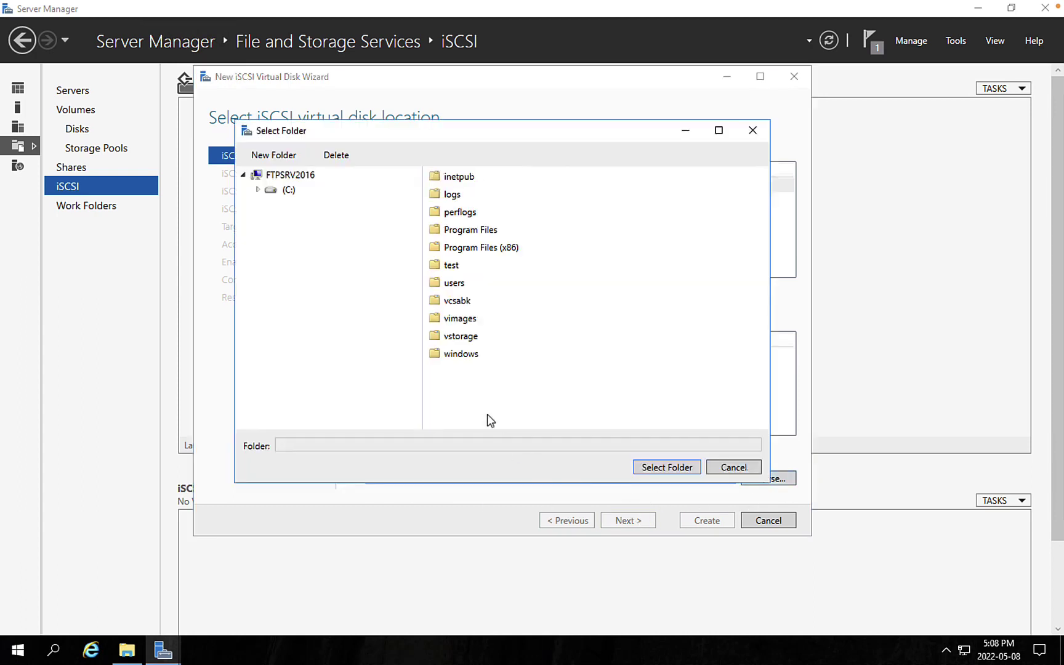
pyautogui.click(456, 320)
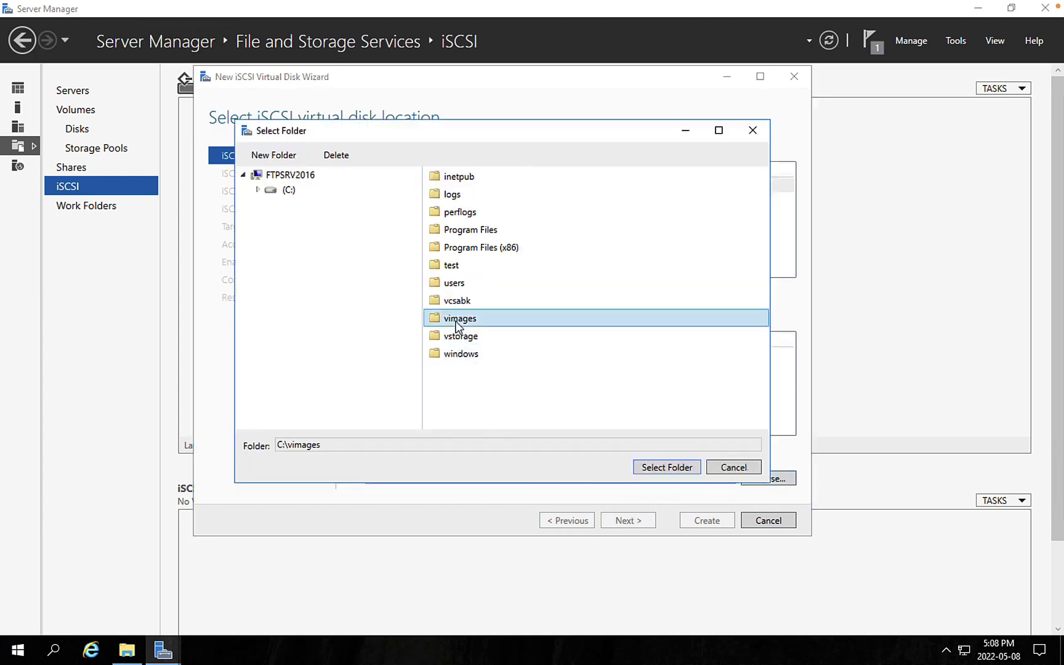
pyautogui.doubleClick(456, 323)
pyautogui.click(658, 468)
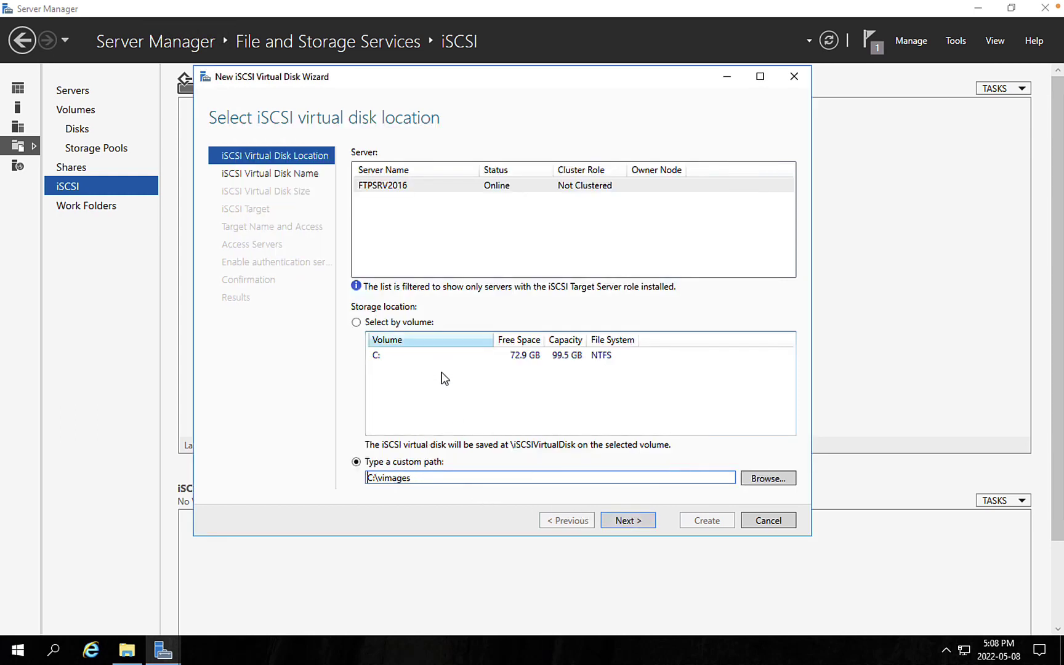
pyautogui.click(635, 521)
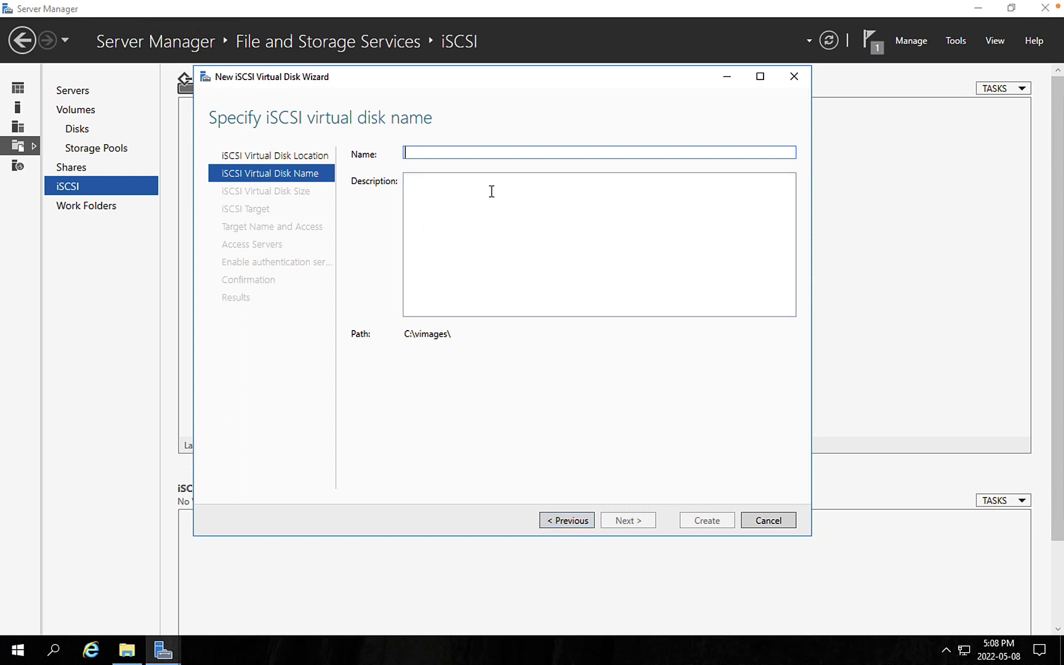
# Step: Name the iSCSI virtual disk Lun01 and give it a dynamically expanding size of 15 GB
pyautogui.write('Lun')
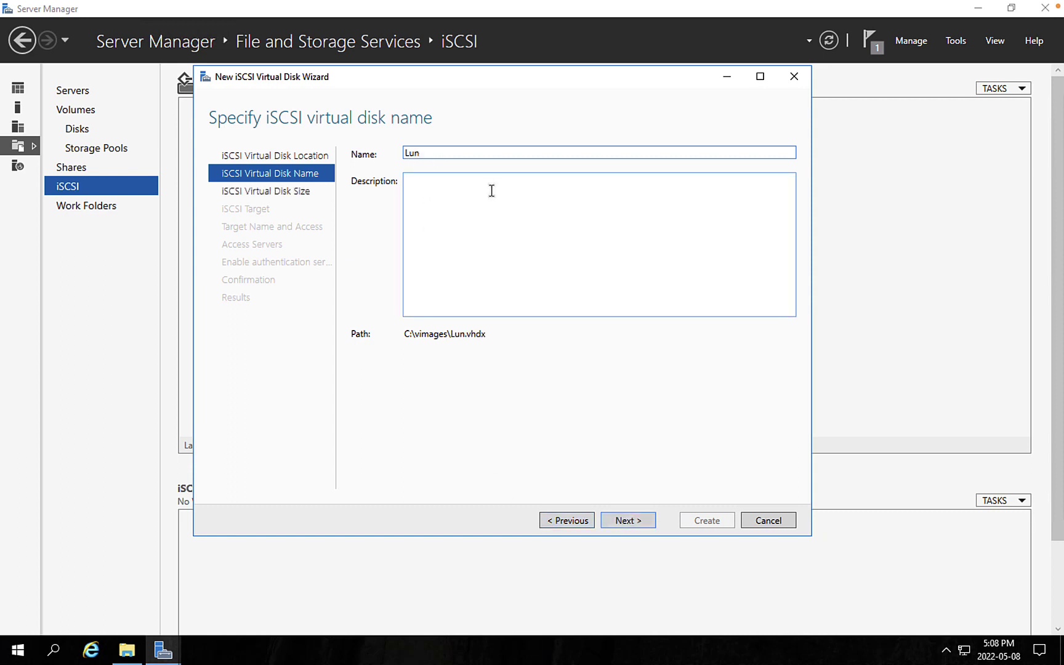
pyautogui.write('01')
pyautogui.click(628, 520)
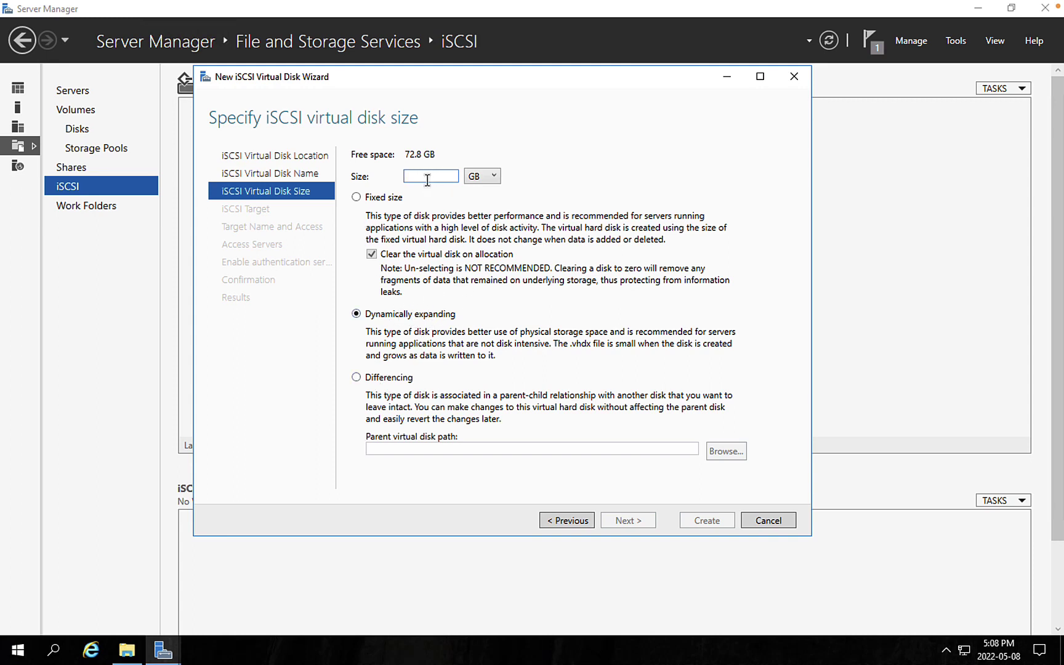
pyautogui.write('15')
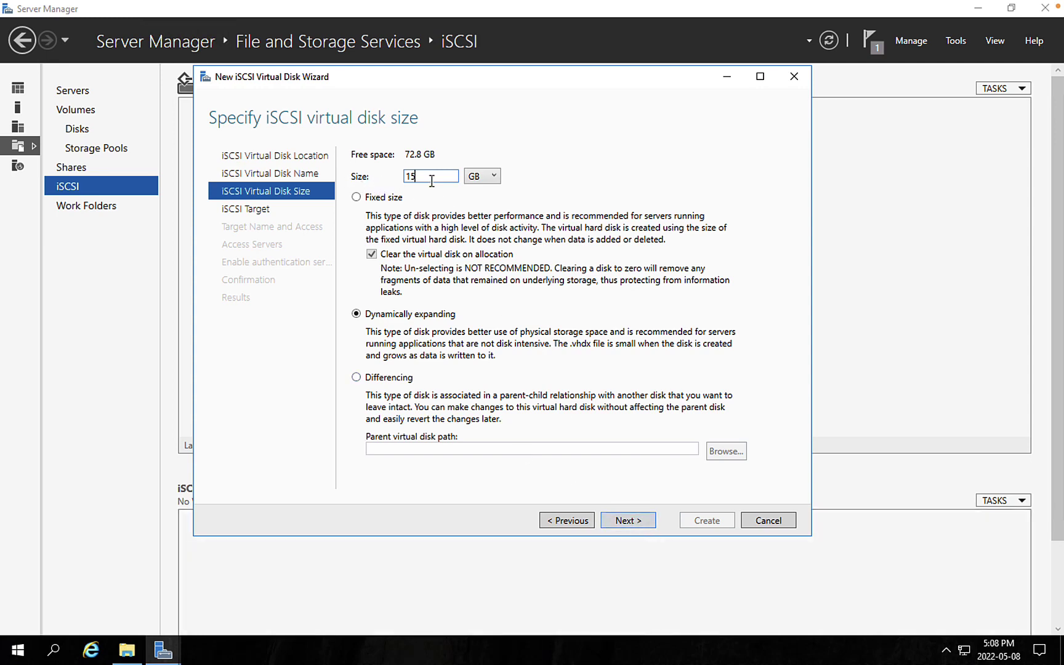
pyautogui.click(624, 520)
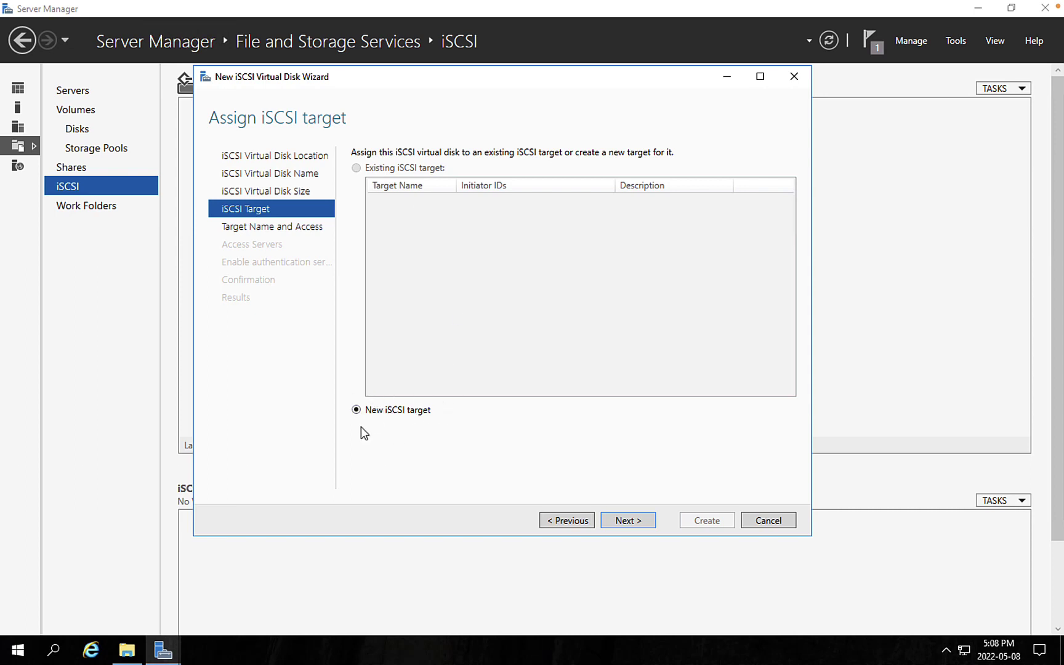
# Step: Assign the virtual disk to a new iSCSI target named Lun01
pyautogui.click(639, 522)
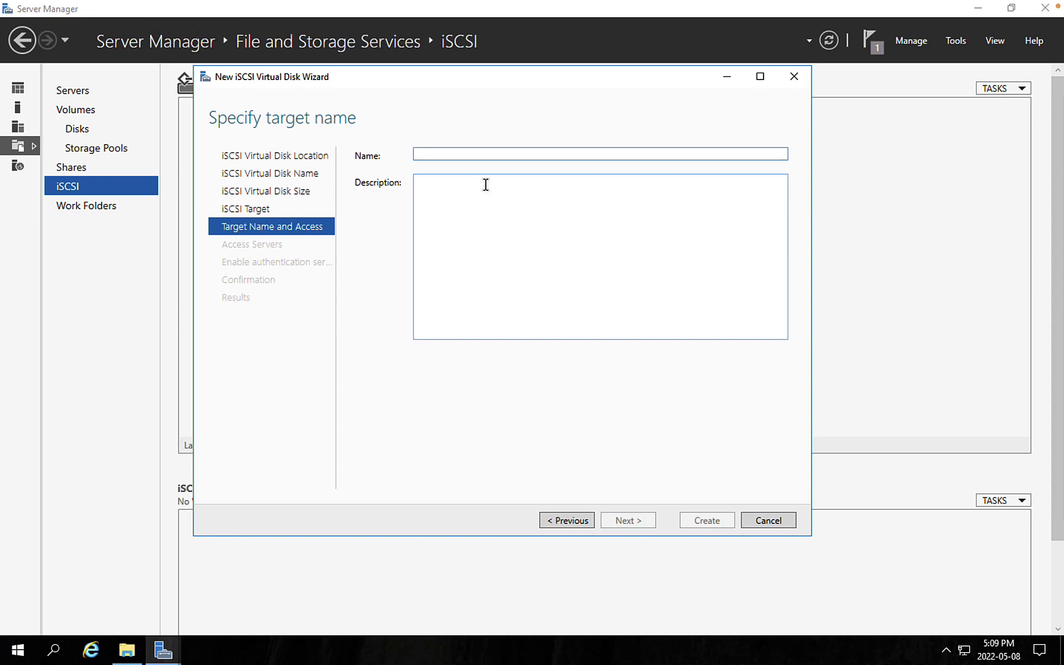
pyautogui.write('Lun01')
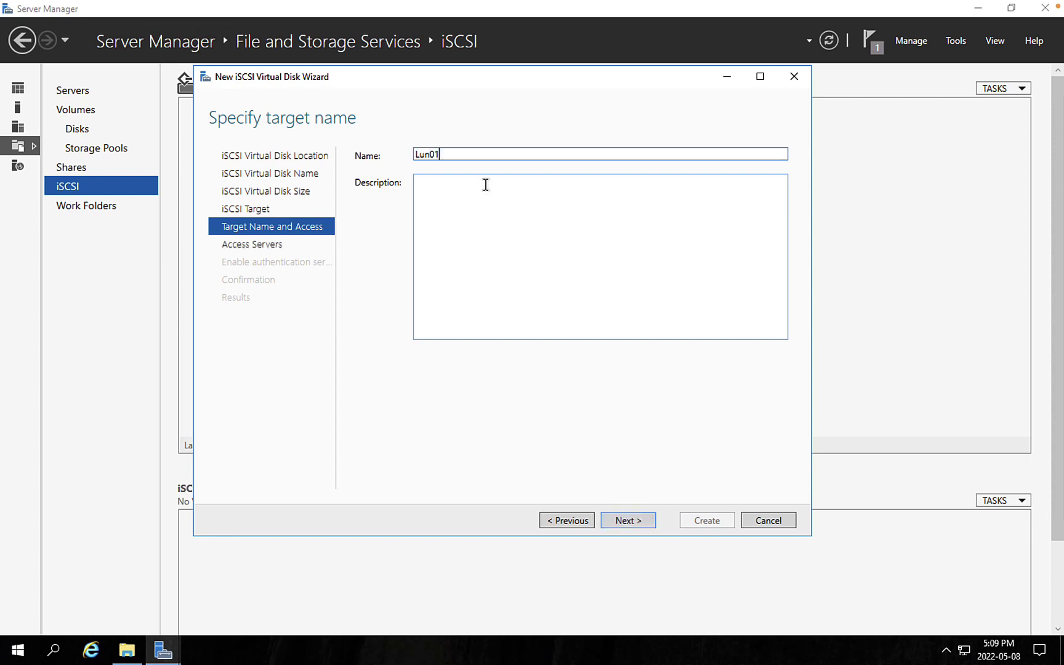
pyautogui.click(643, 519)
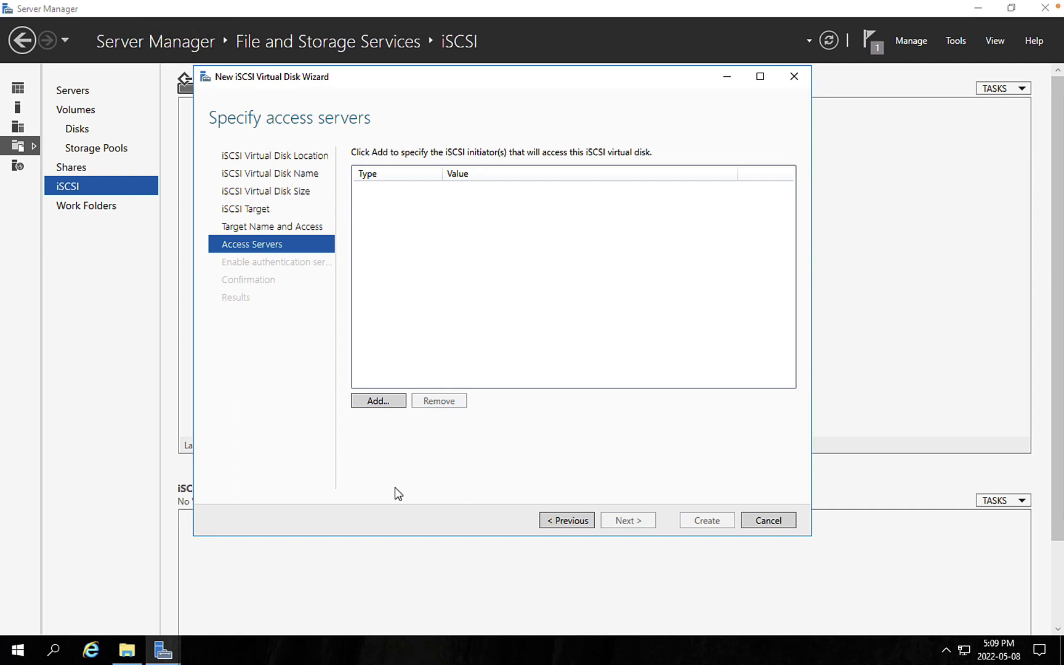
# Step: Add an access server identified by the IP address 192.168.100.111
pyautogui.click(378, 401)
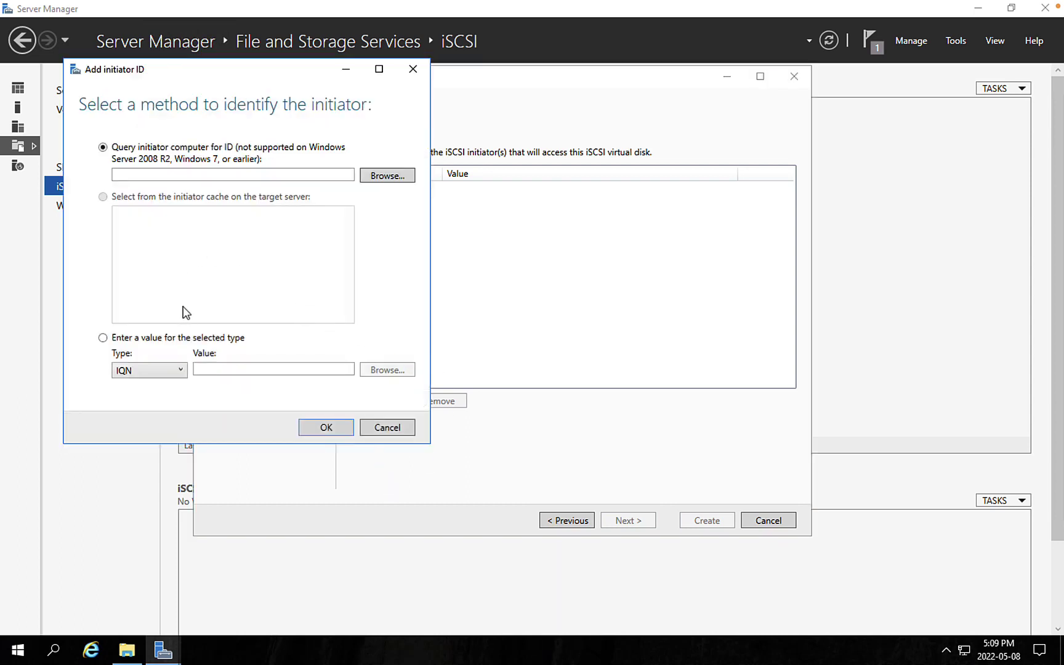
pyautogui.click(181, 372)
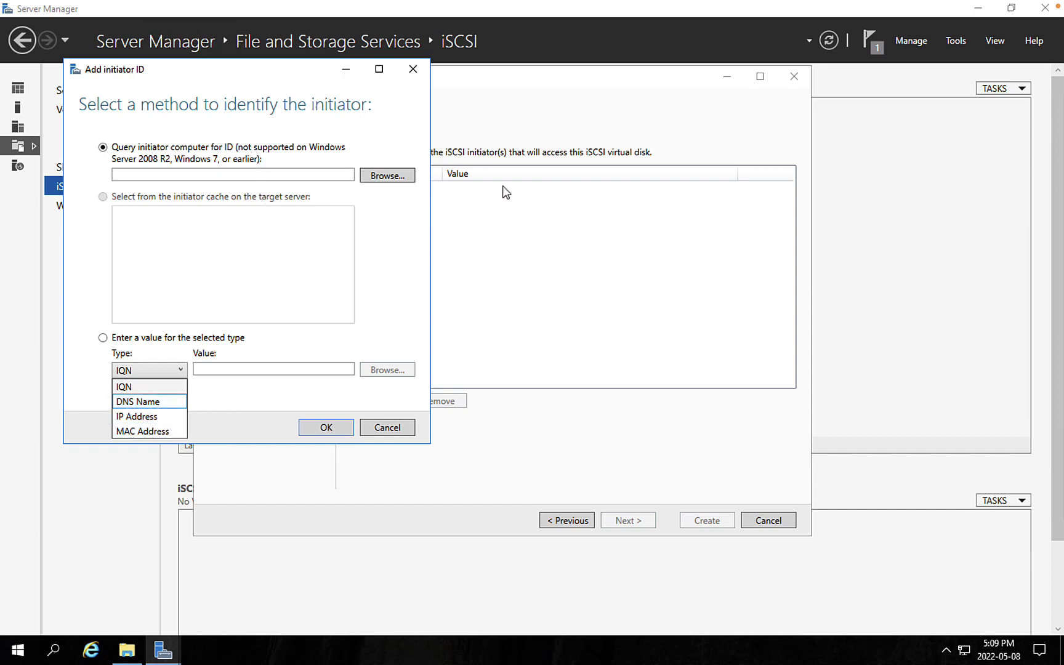
pyautogui.click(156, 420)
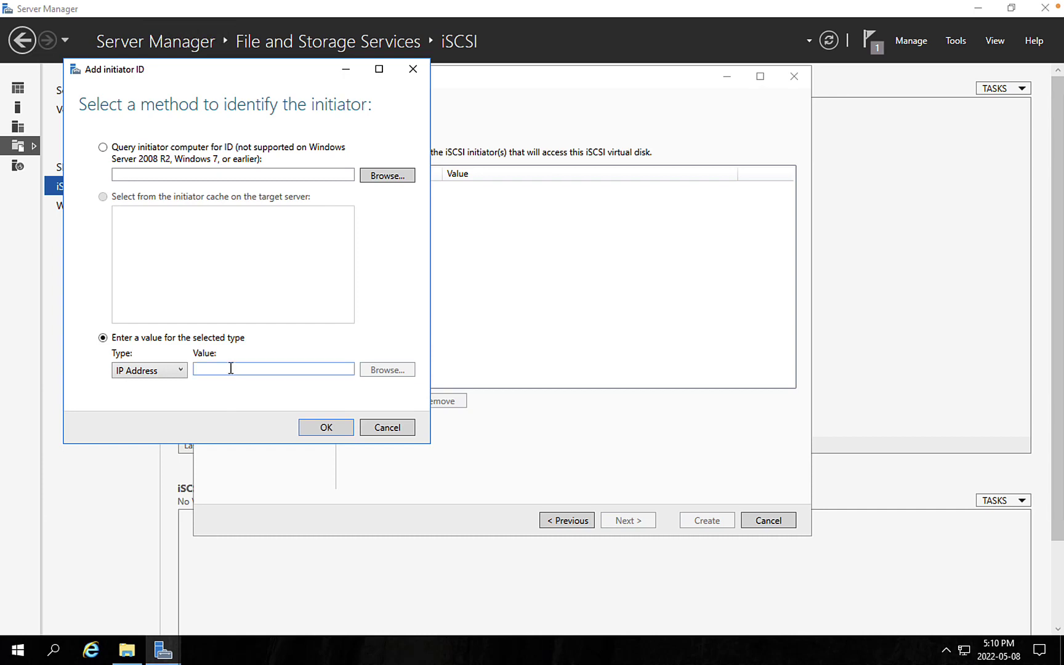
pyautogui.click(231, 368)
pyautogui.write('192.1')
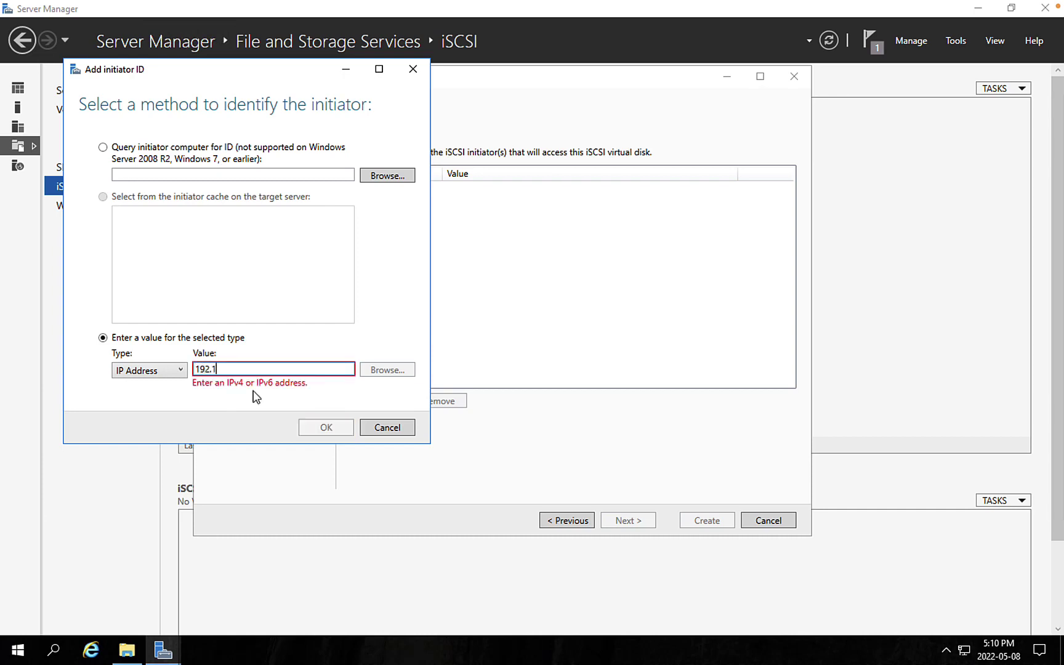
pyautogui.write('68.100.111')
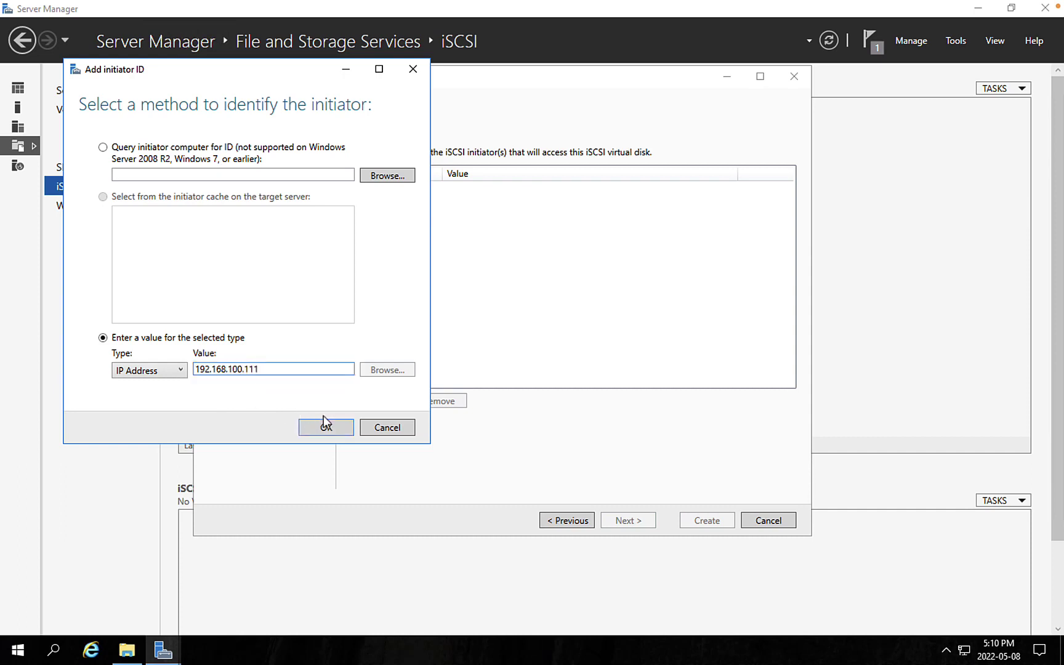
pyautogui.click(326, 425)
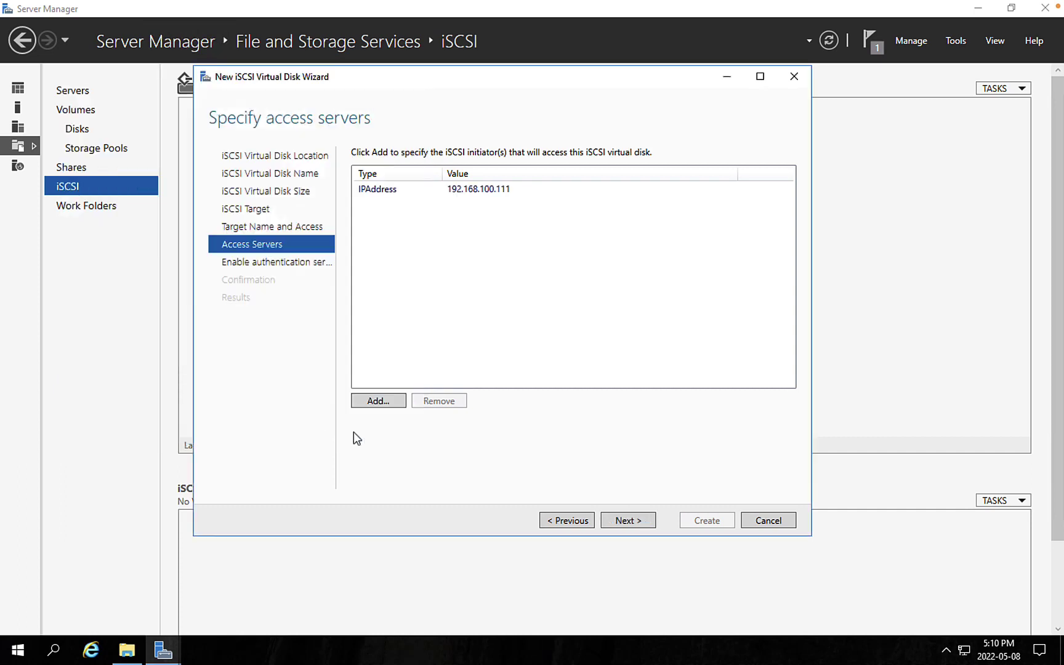
# Step: Add a second access server identified by the IP address 192.168.100.112
pyautogui.click(375, 401)
pyautogui.click(188, 408)
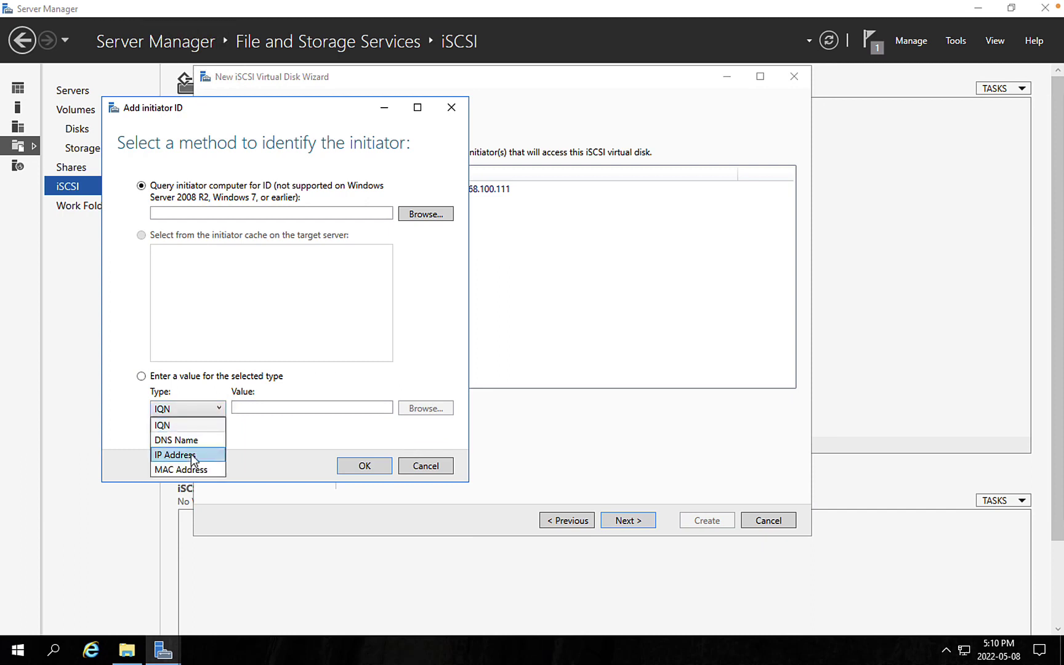
pyautogui.click(191, 454)
pyautogui.click(257, 413)
pyautogui.write('192.')
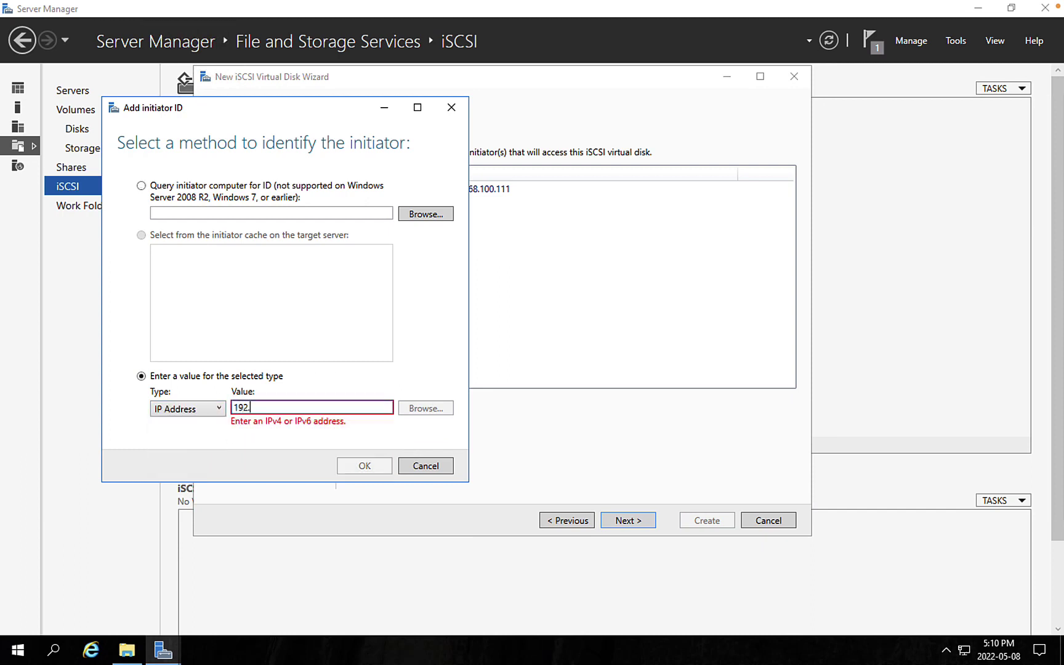
pyautogui.write('168.100.112')
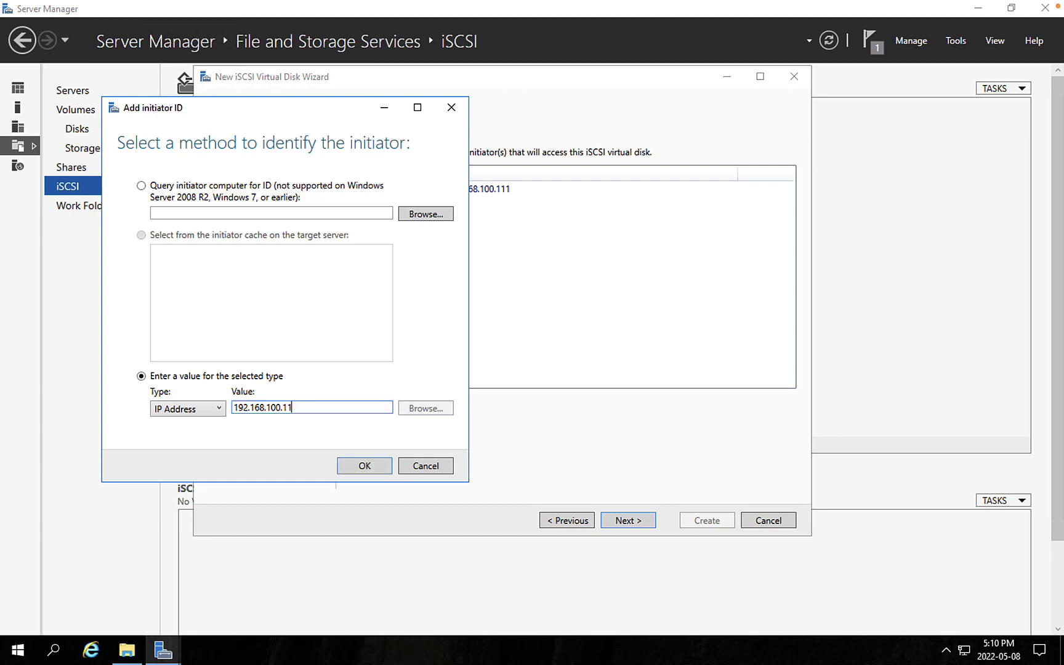
pyautogui.click(364, 466)
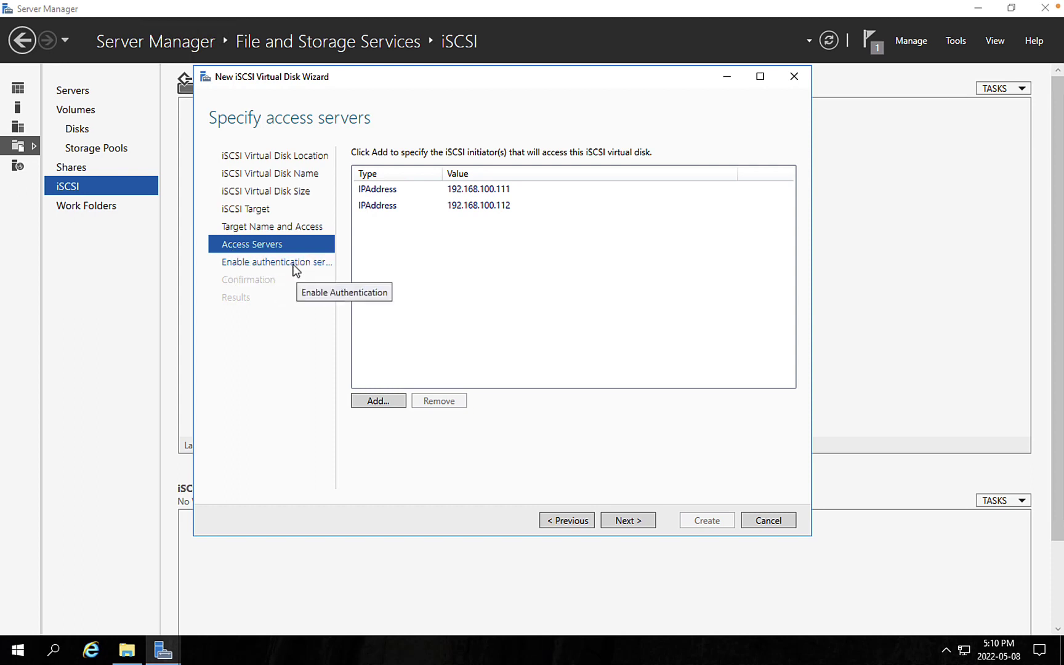
# Step: Leave CHAP and reverse CHAP disabled, create the iSCSI virtual disk and close the wizard
pyautogui.click(607, 522)
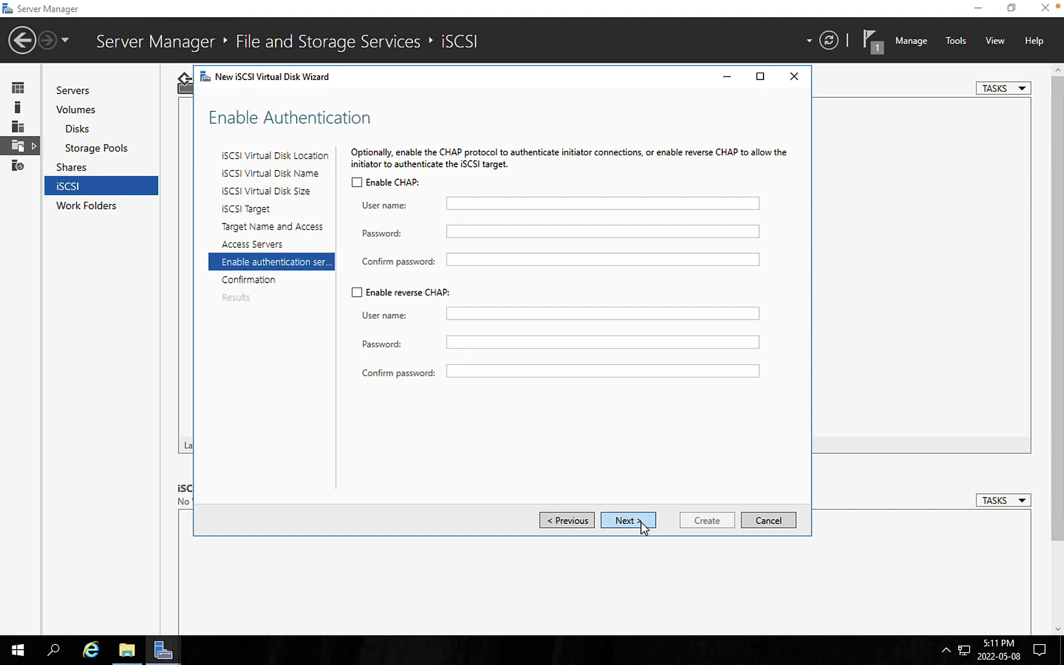
pyautogui.click(641, 522)
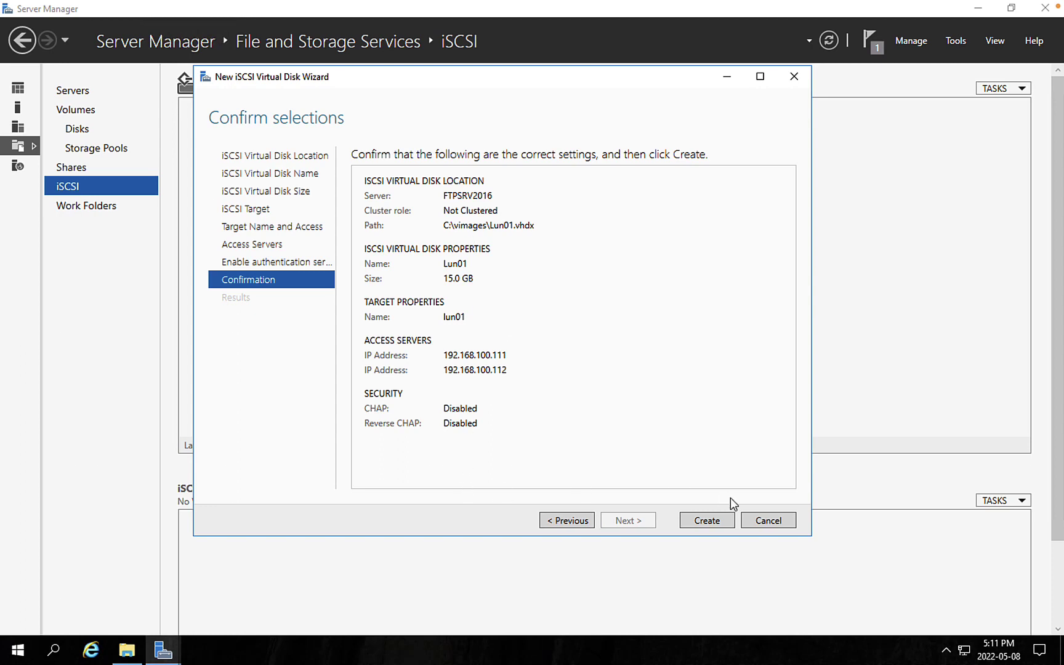
pyautogui.click(719, 522)
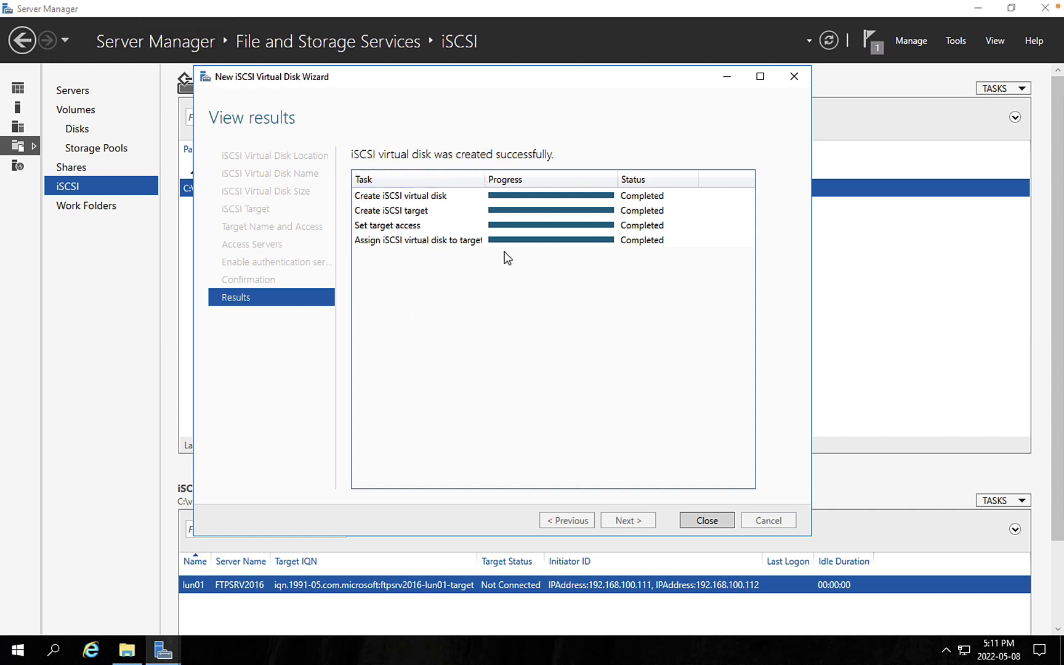
pyautogui.click(707, 520)
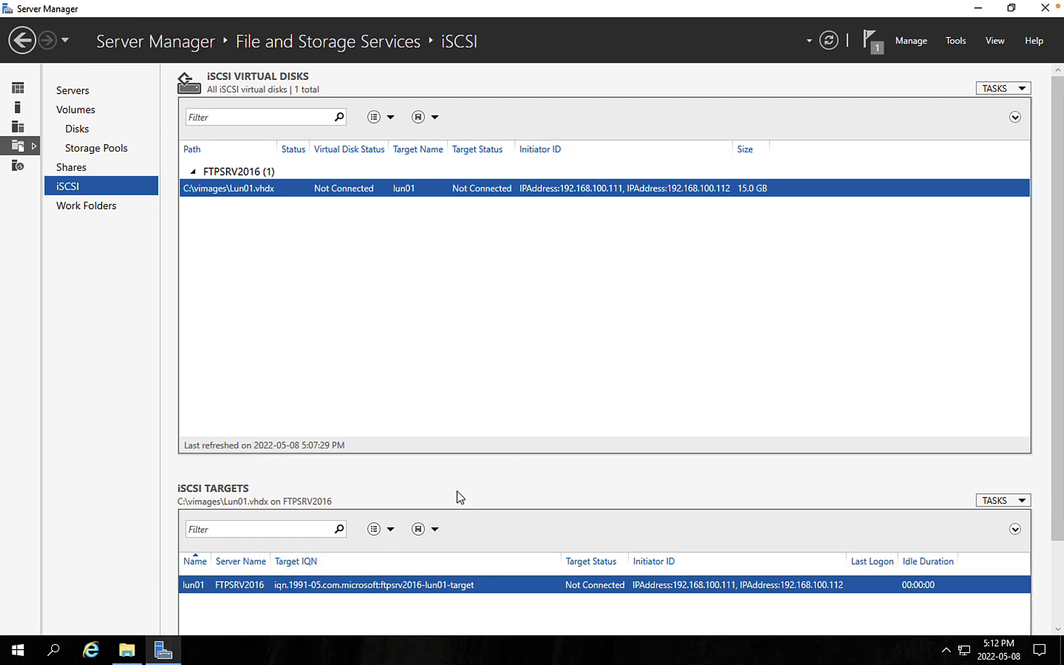
# Step: In File Explorer, check the vImages folder on the C: drive for the virtual disk file and minimize the window
pyautogui.click(127, 650)
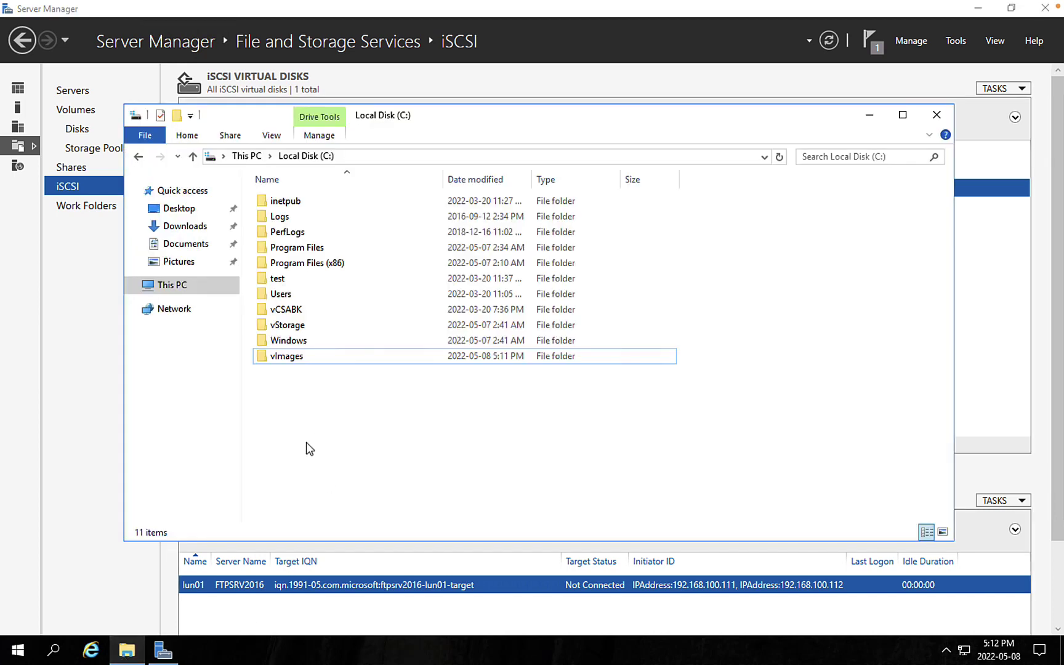
pyautogui.doubleClick(280, 361)
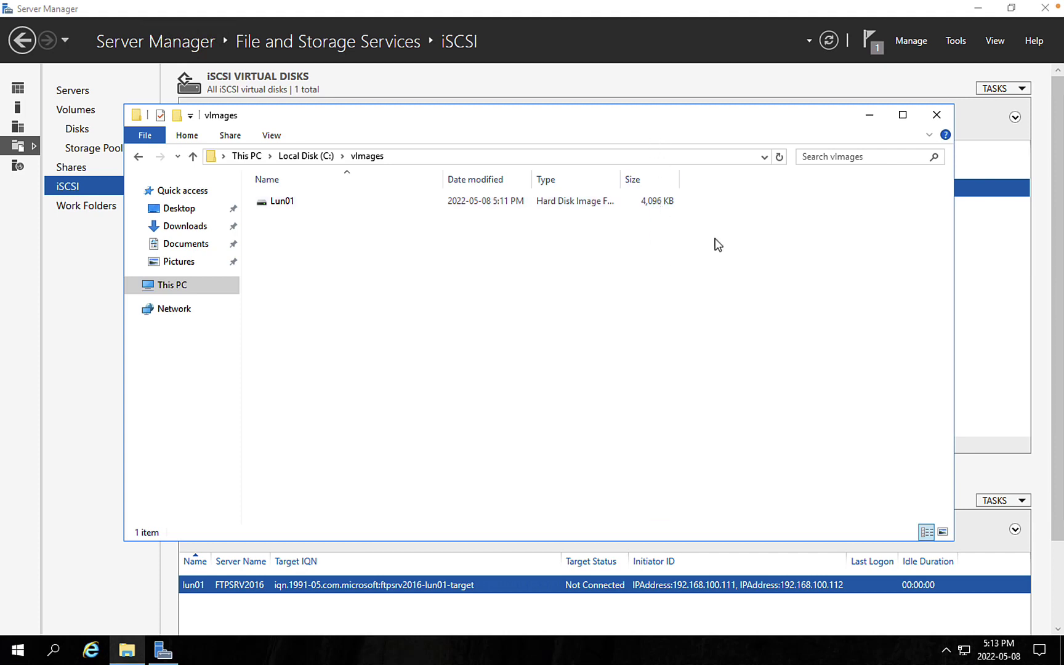
pyautogui.click(867, 117)
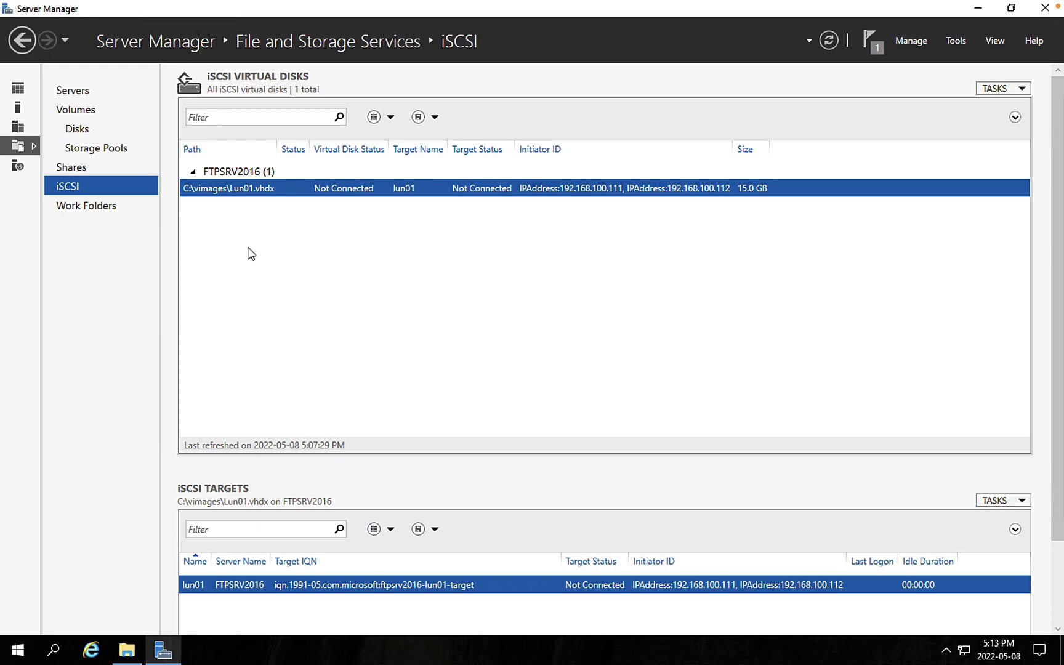
# Step: Leave the full-screen remote session, switch to the vStorage presentation in PowerPoint and start the slide show at the iSCSI Components slide
pyautogui.moveTo(622, 5)
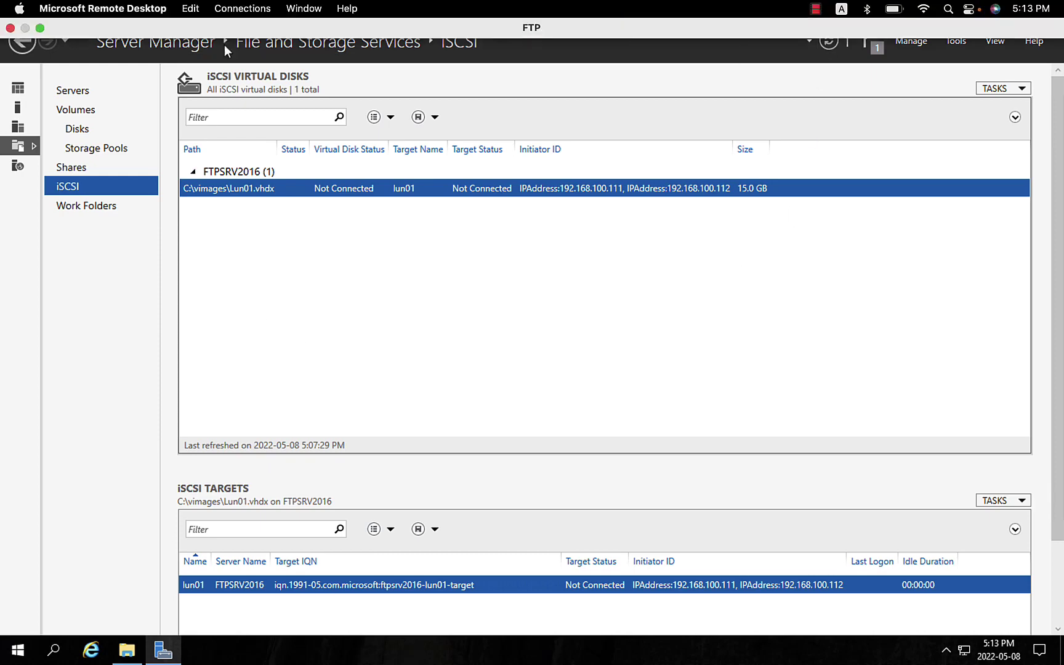
pyautogui.click(40, 28)
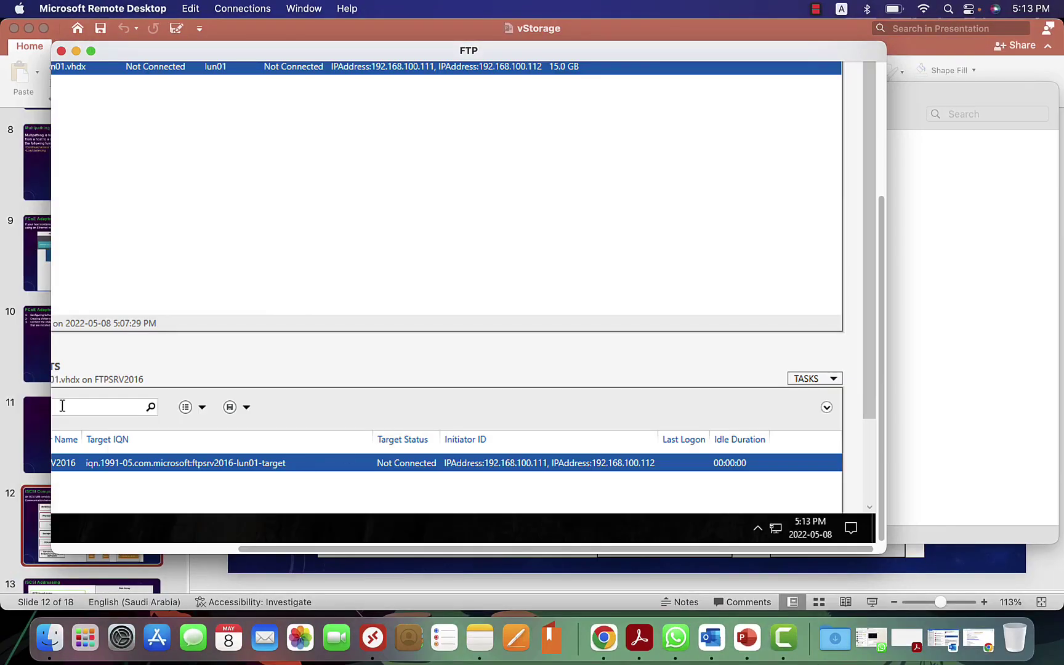
pyautogui.click(38, 356)
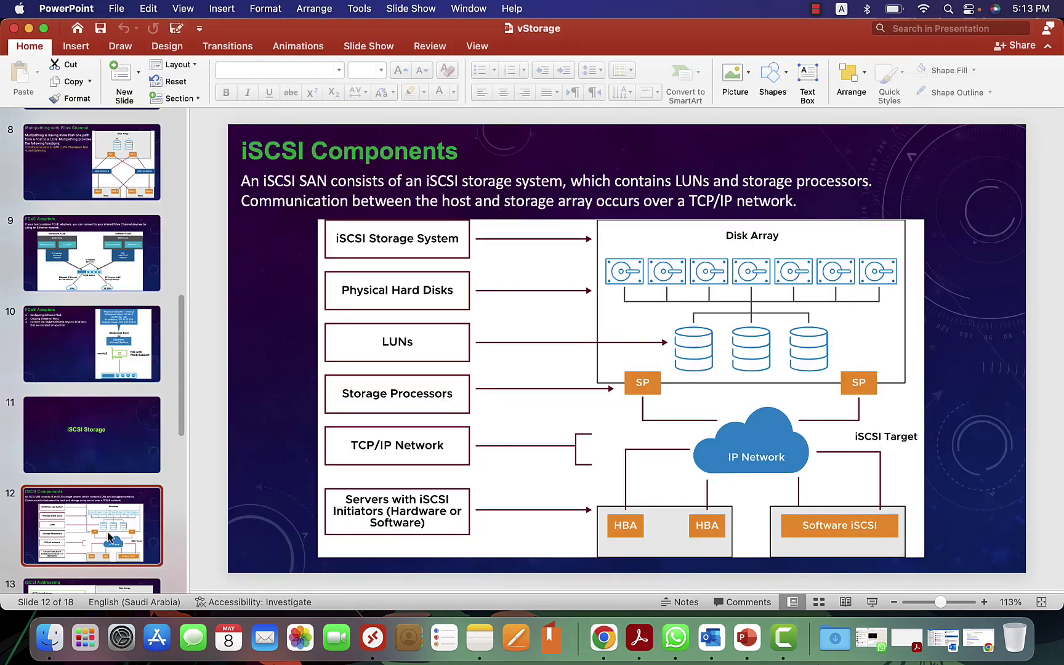
pyautogui.click(871, 602)
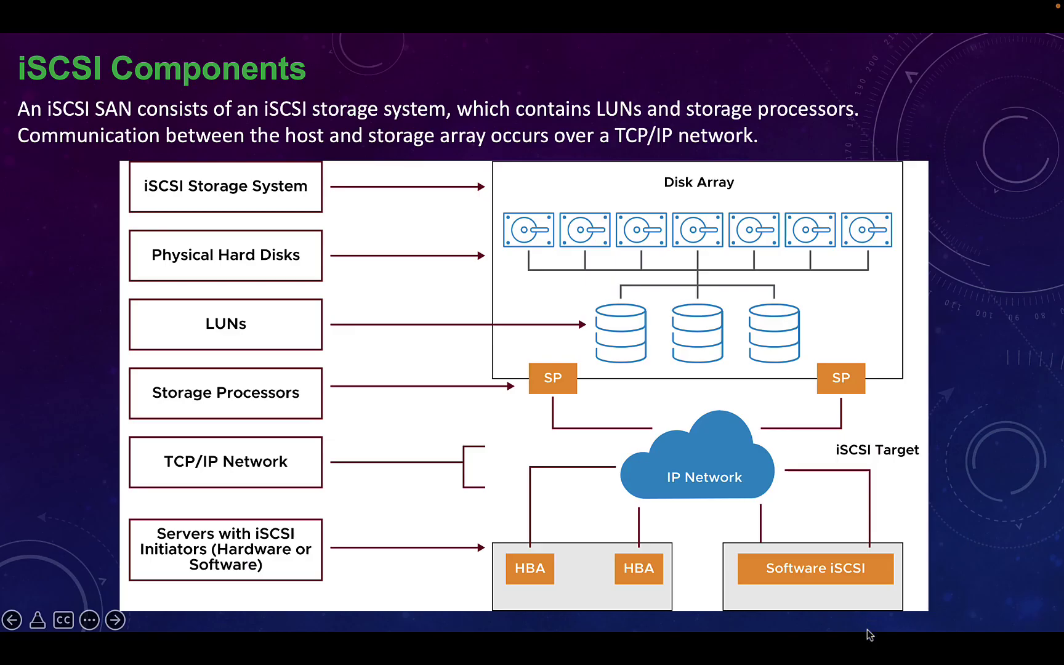
# Step: Set the slide show pen colour to blue and draw a freehand outline around the Disk Array in the diagram
pyautogui.click(38, 619)
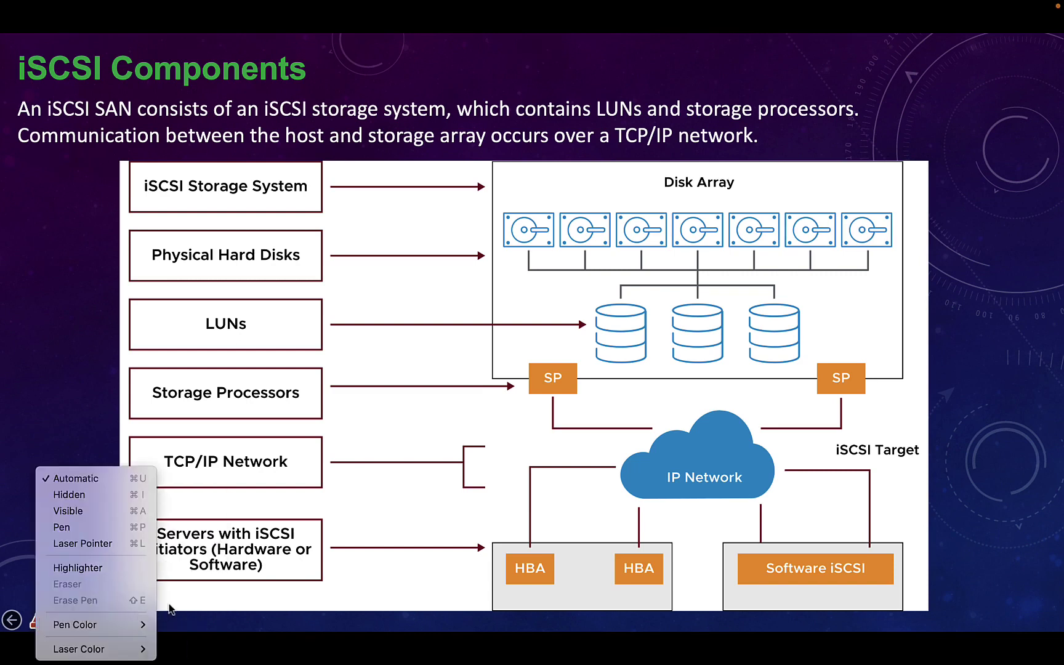
pyautogui.moveTo(138, 624)
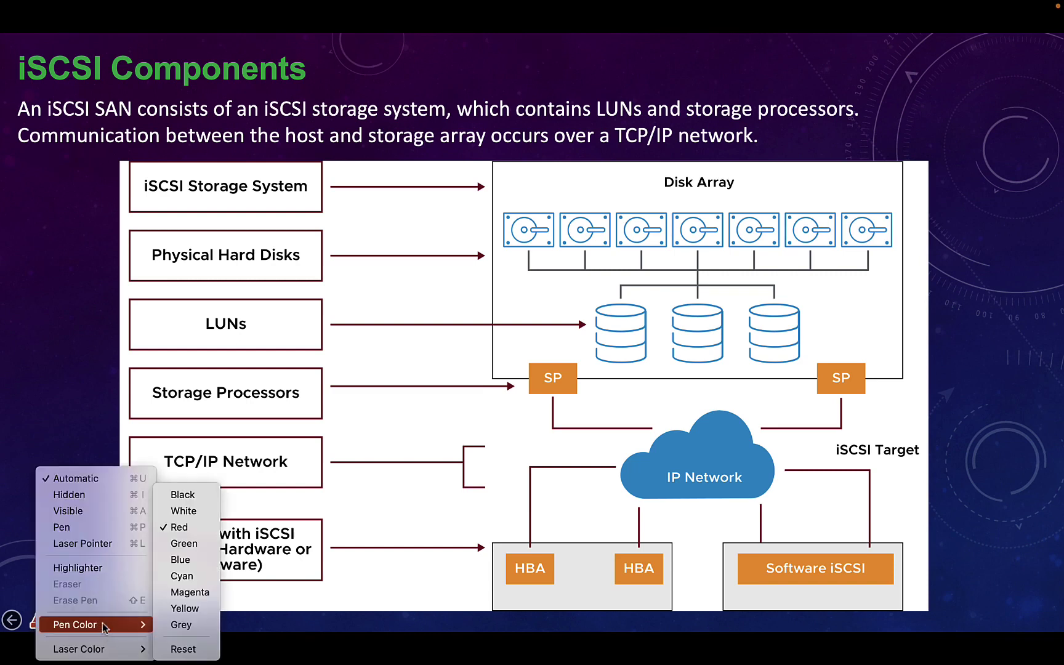
pyautogui.click(183, 565)
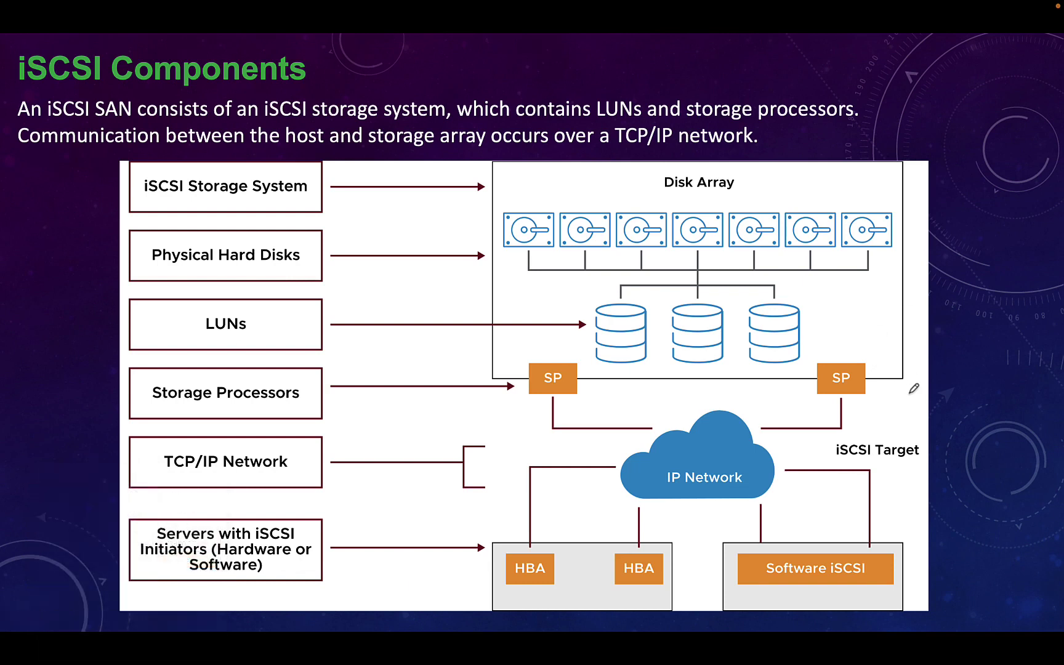
pyautogui.moveTo(909, 392)
pyautogui.mouseDown()
pyautogui.moveTo(477, 349)
pyautogui.moveTo(533, 174)
pyautogui.moveTo(865, 177)
pyautogui.moveTo(920, 311)
pyautogui.moveTo(890, 373)
pyautogui.mouseUp()
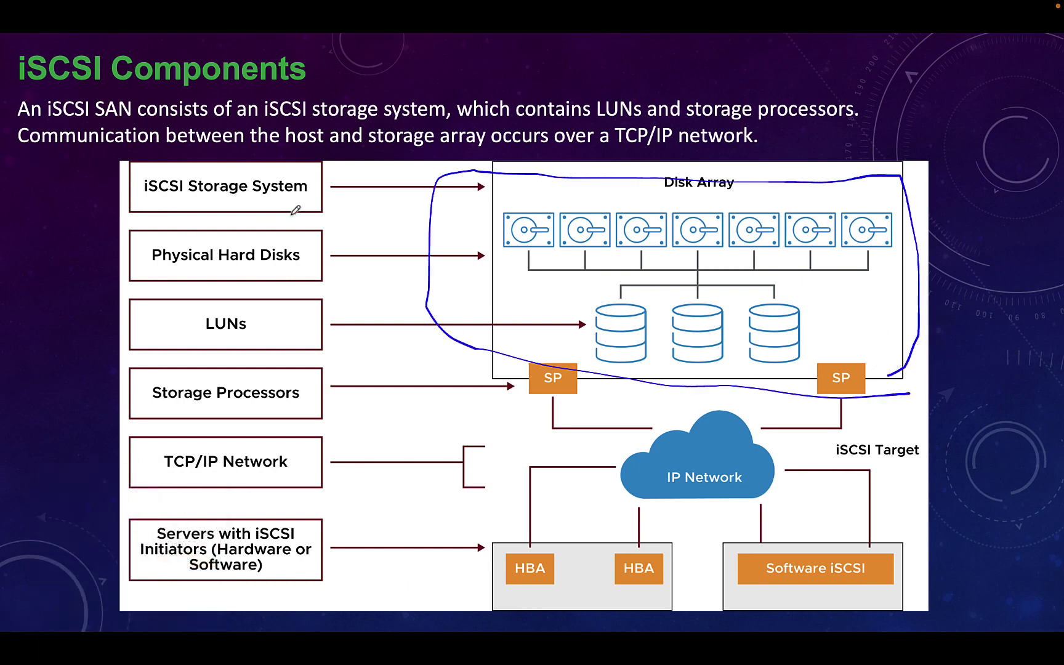